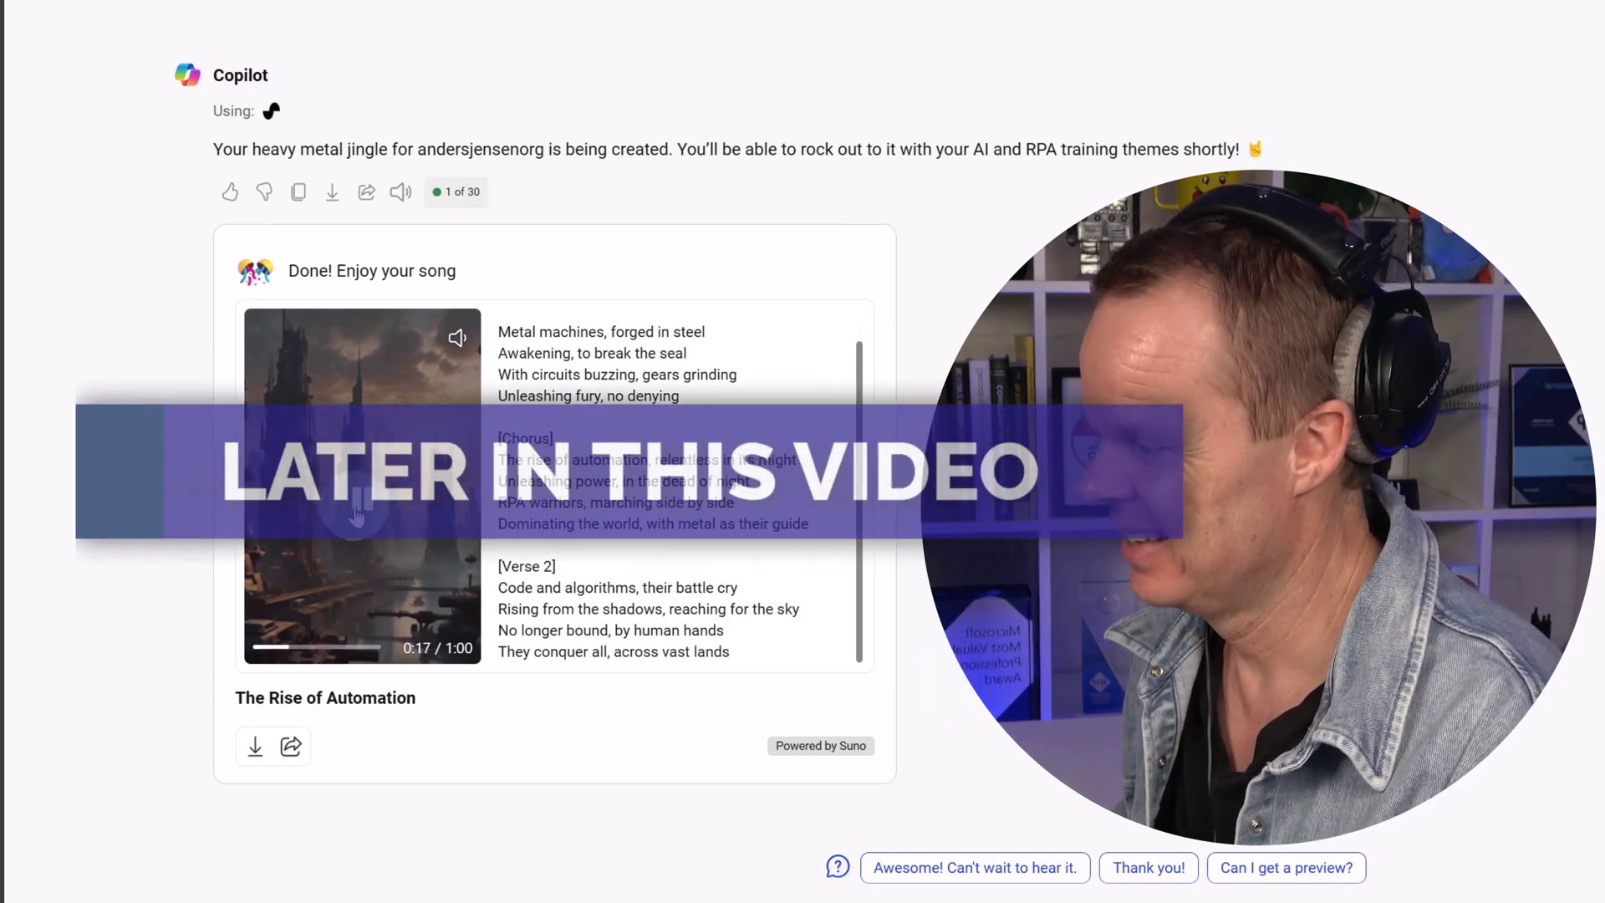
Pause the heavy metal jingle 'The Rise of Automation' in the Suno player
{"action": "left_click", "coordinate": [360, 512]}
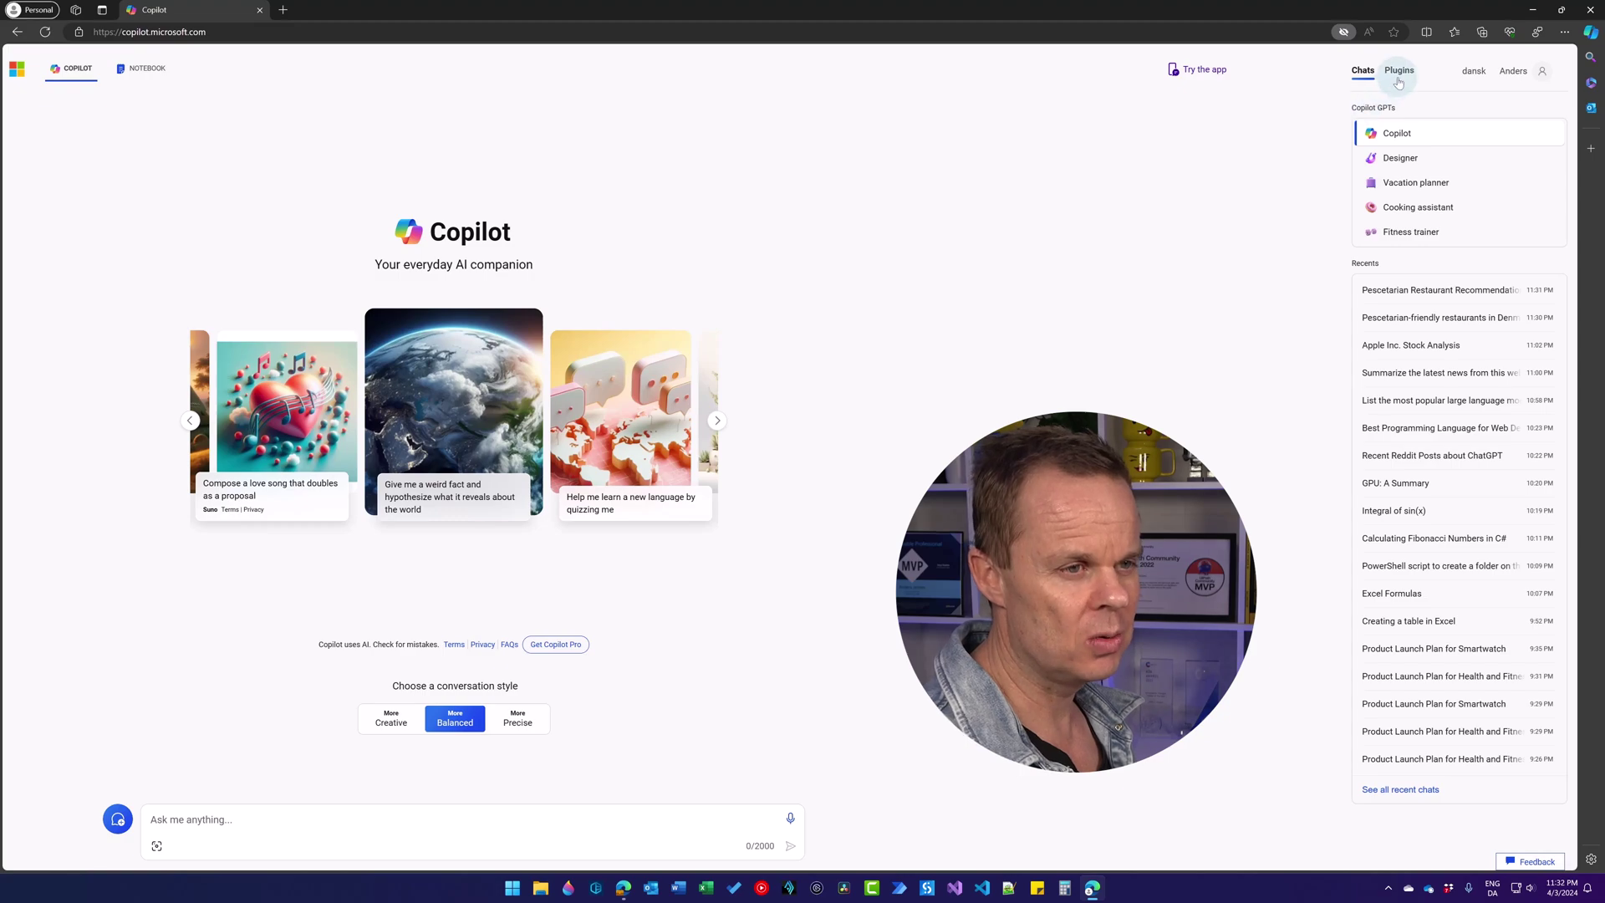
Switch on the Suno toggle in the sidebar's Plugins list
{"action": "left_click", "coordinate": [1399, 75]}
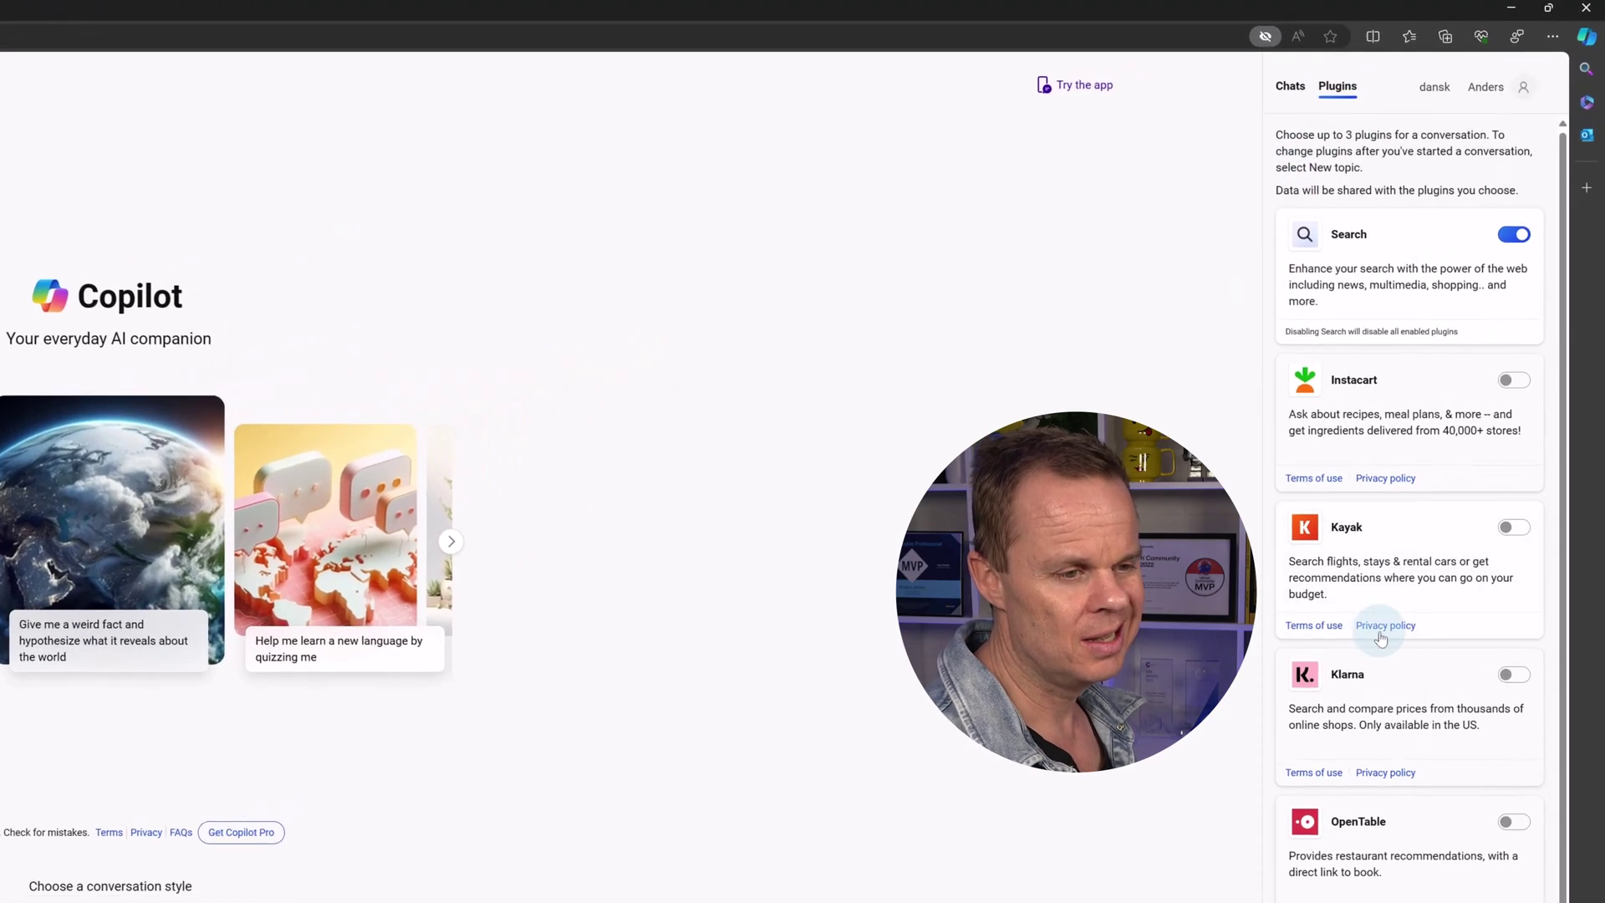
{"action": "scroll", "coordinate": [1381, 638], "scroll_direction": "down", "scroll_amount": 2}
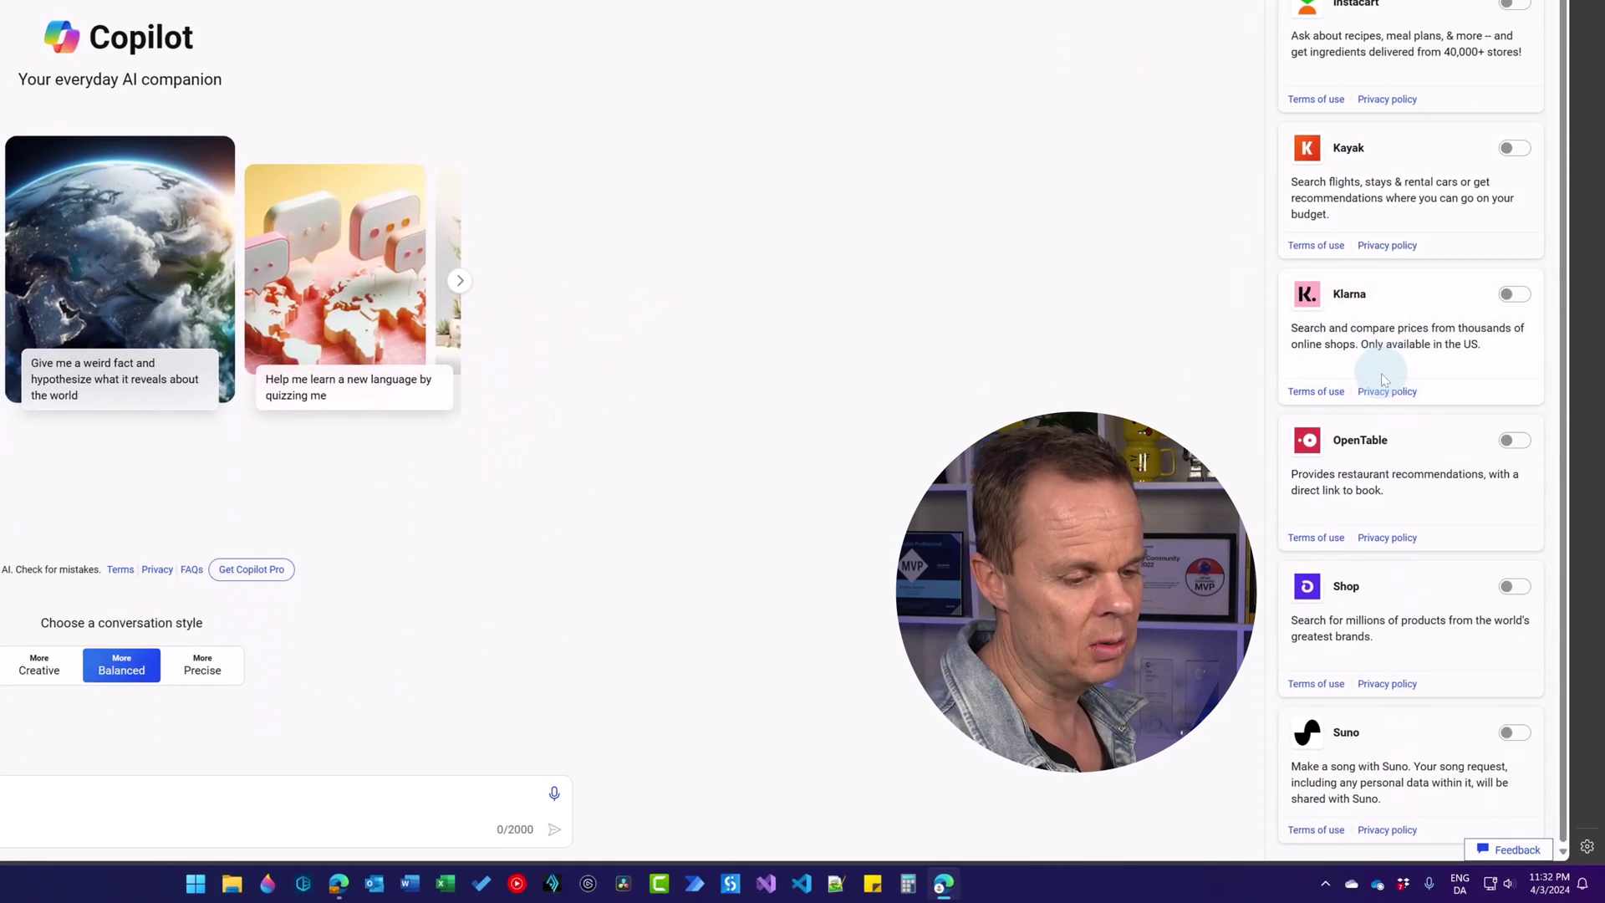
{"action": "left_click", "coordinate": [1513, 732]}
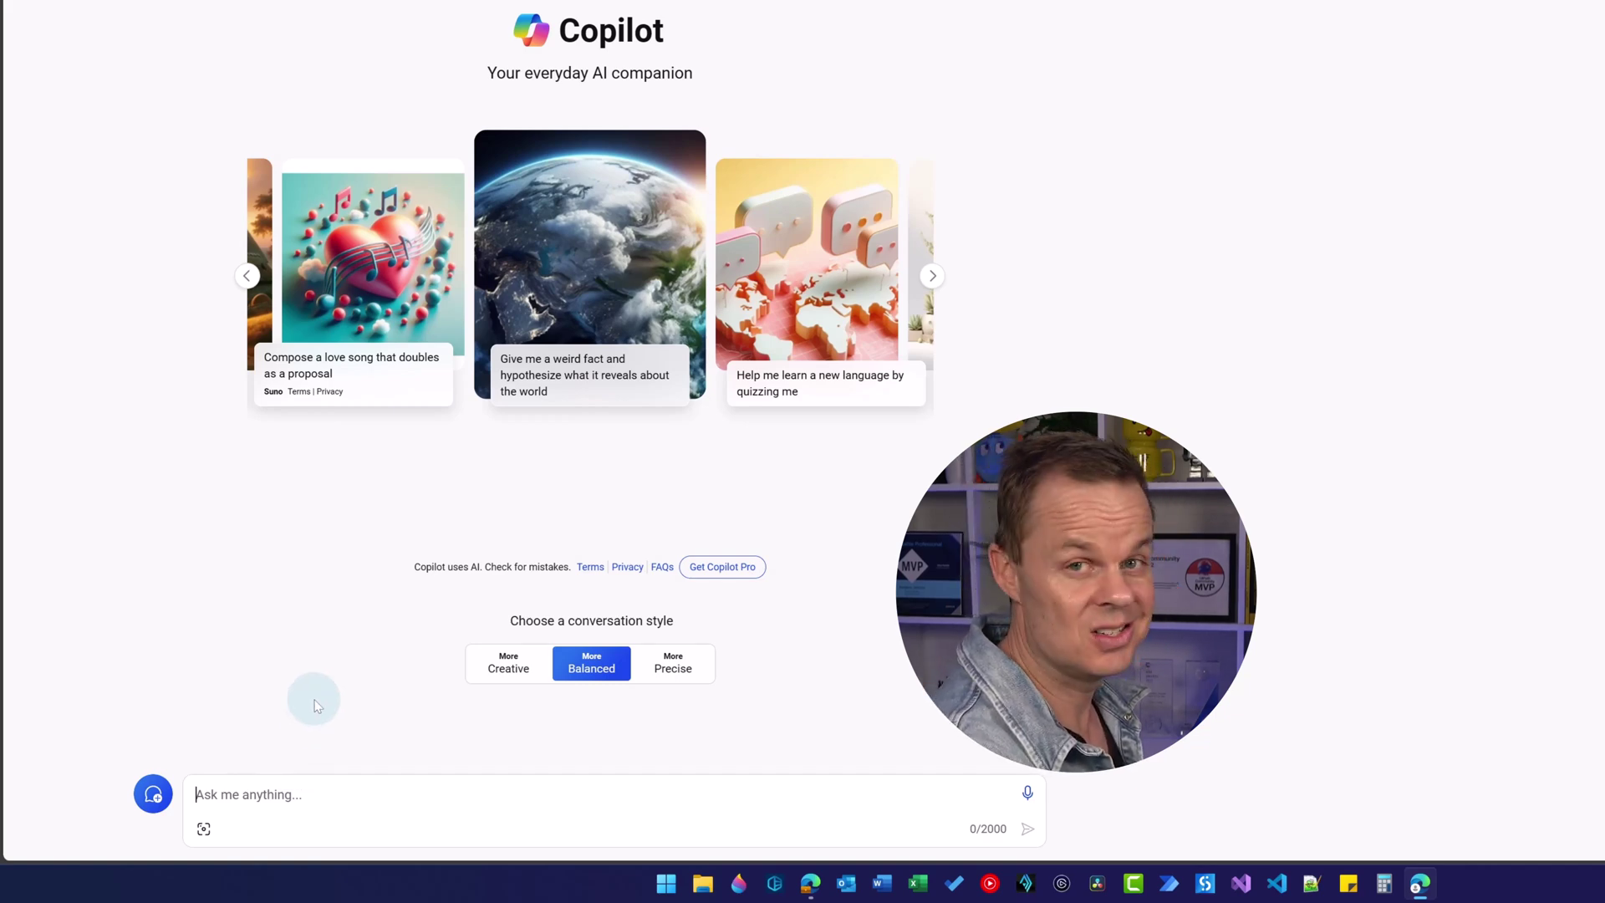
Send a request for a commercial jingle for andersjensenorg, an AI and RPA training company
{"action": "type", "text": "Create"}
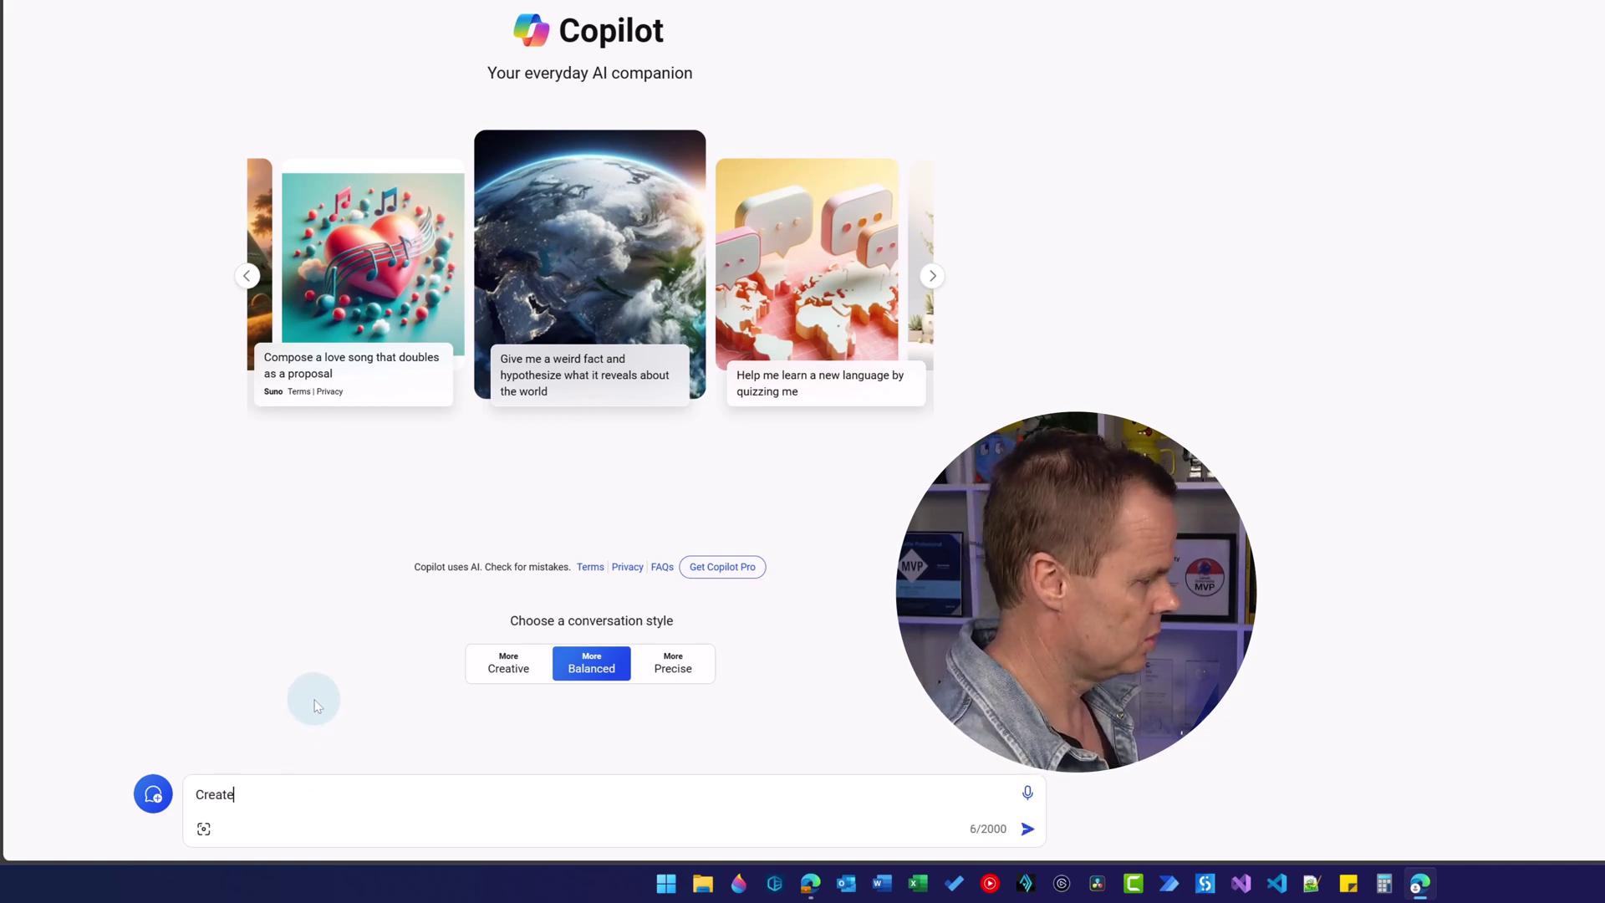
{"action": "type", "text": " a song th"}
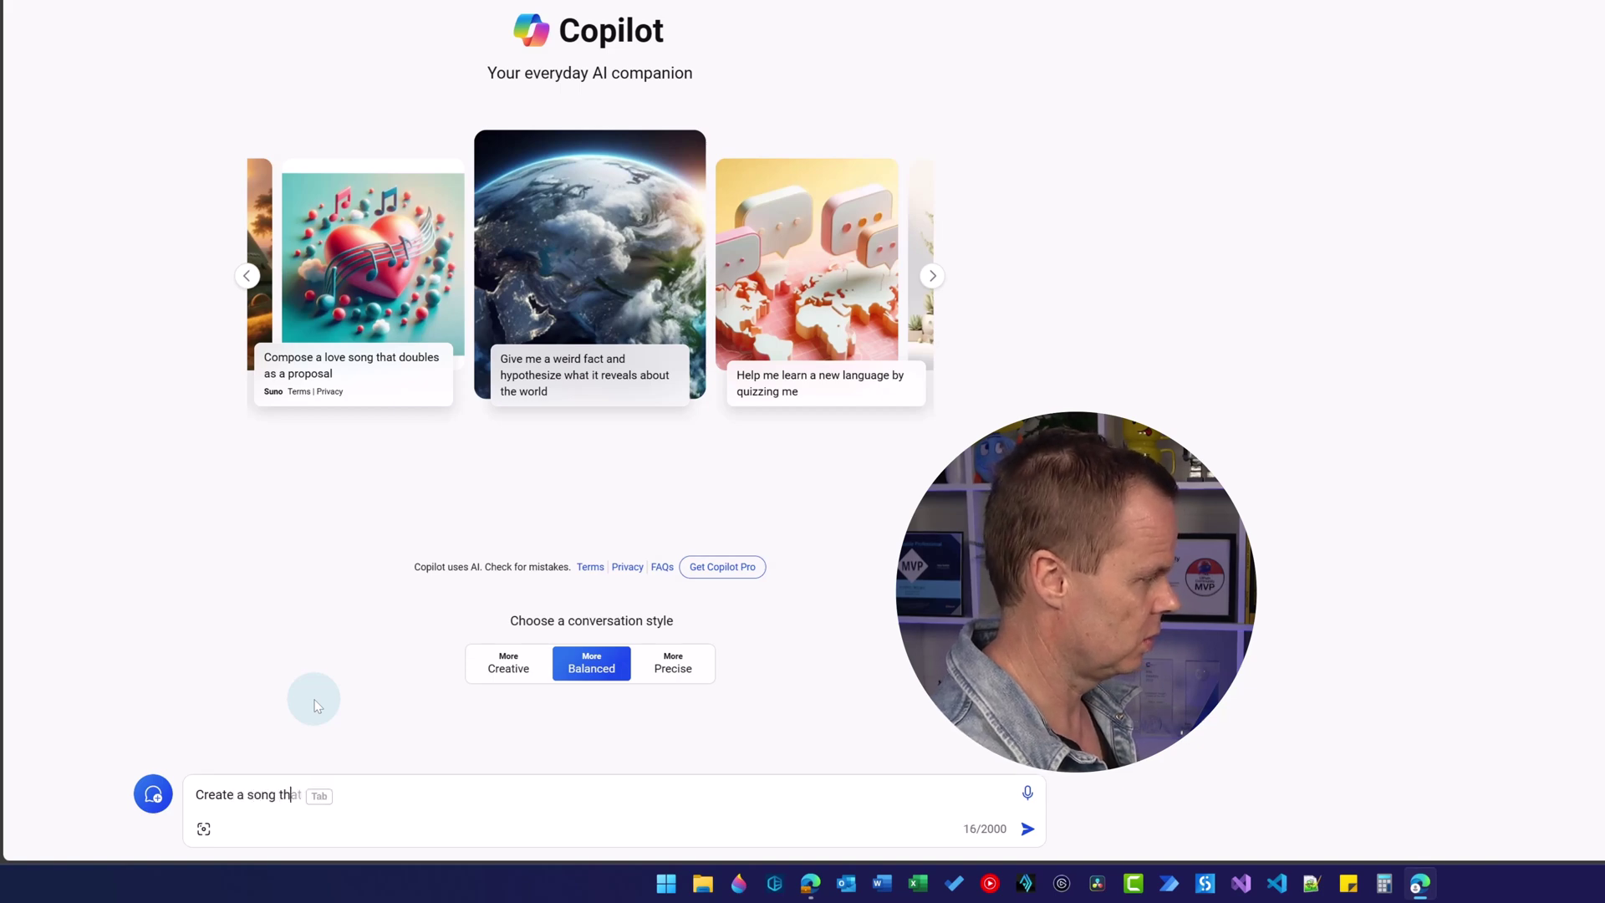
{"action": "type", "text": "at can work "}
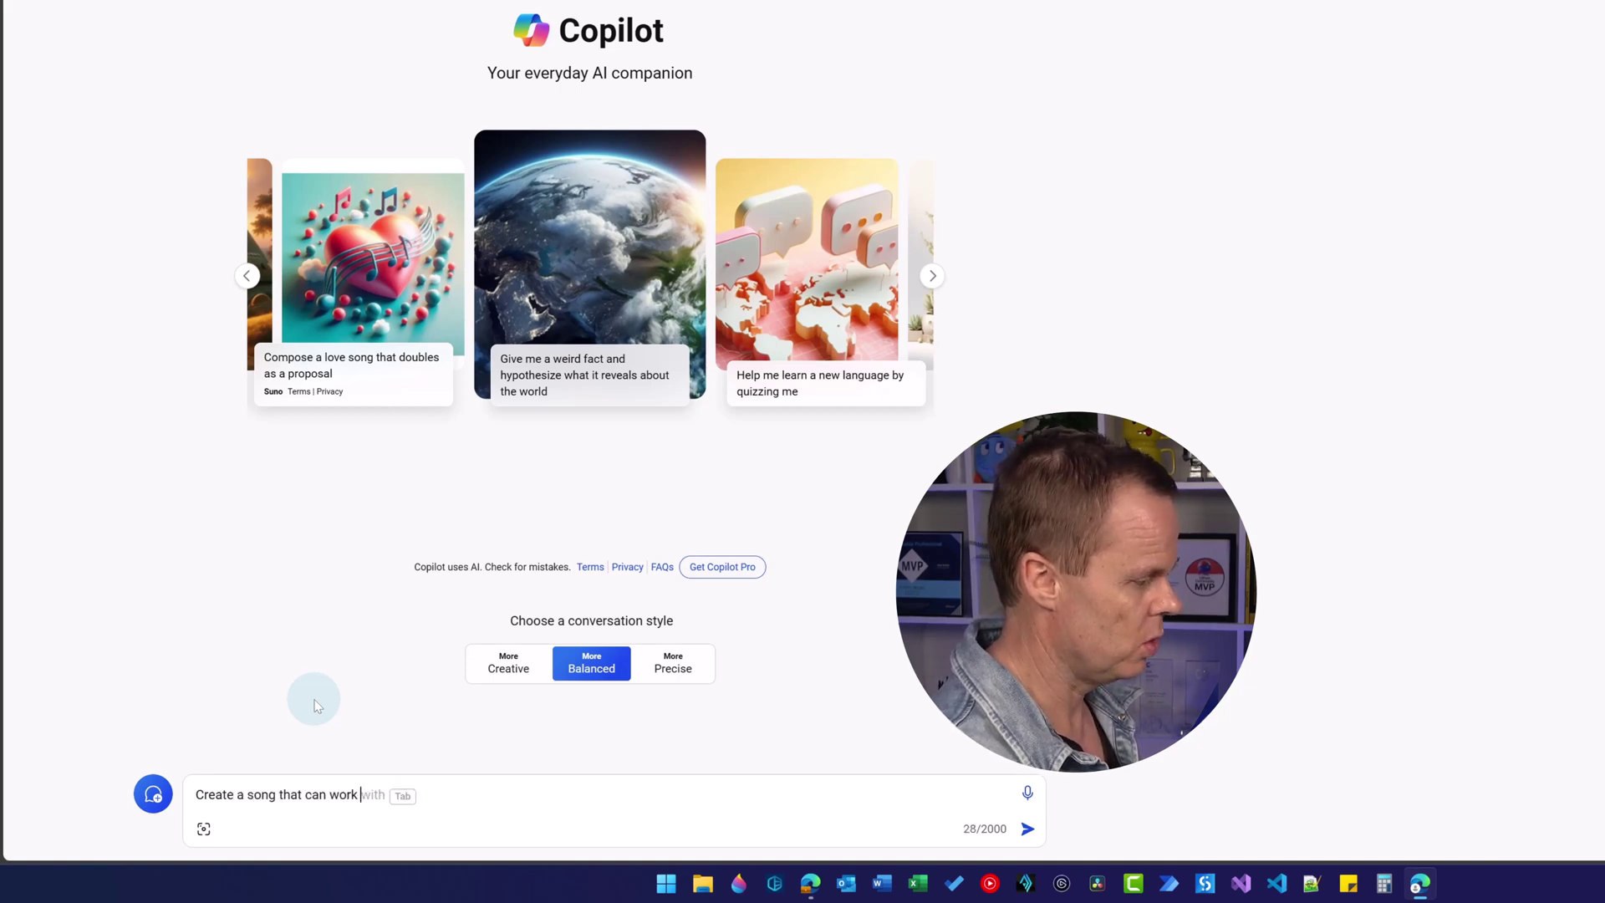
{"action": "type", "text": "as a jing"}
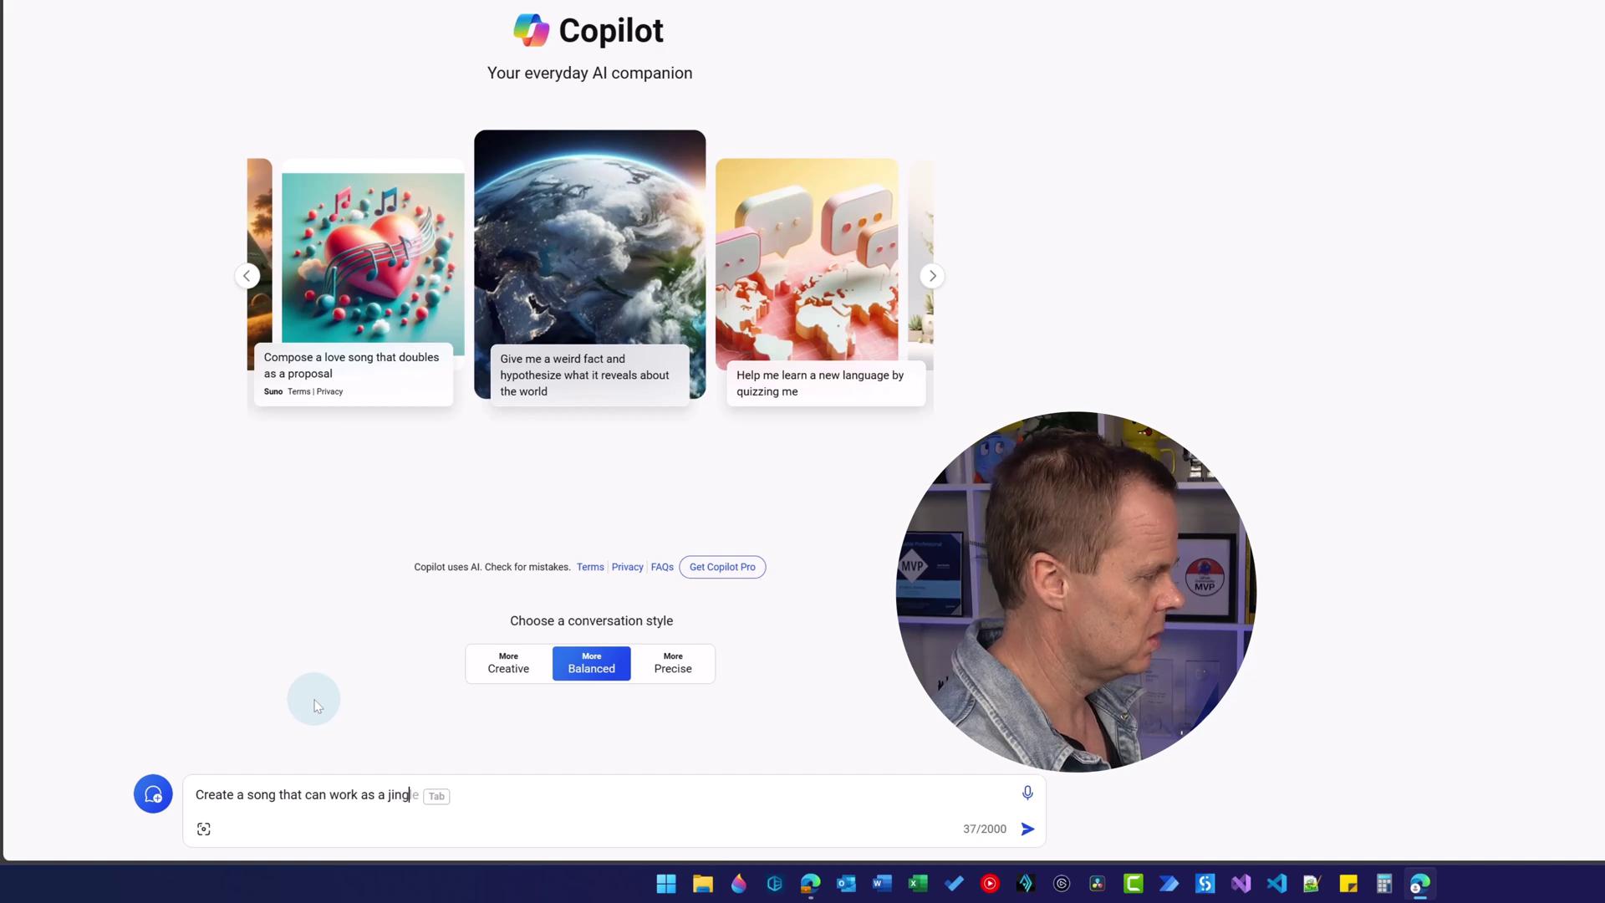
{"action": "type", "text": "le in a commerci"}
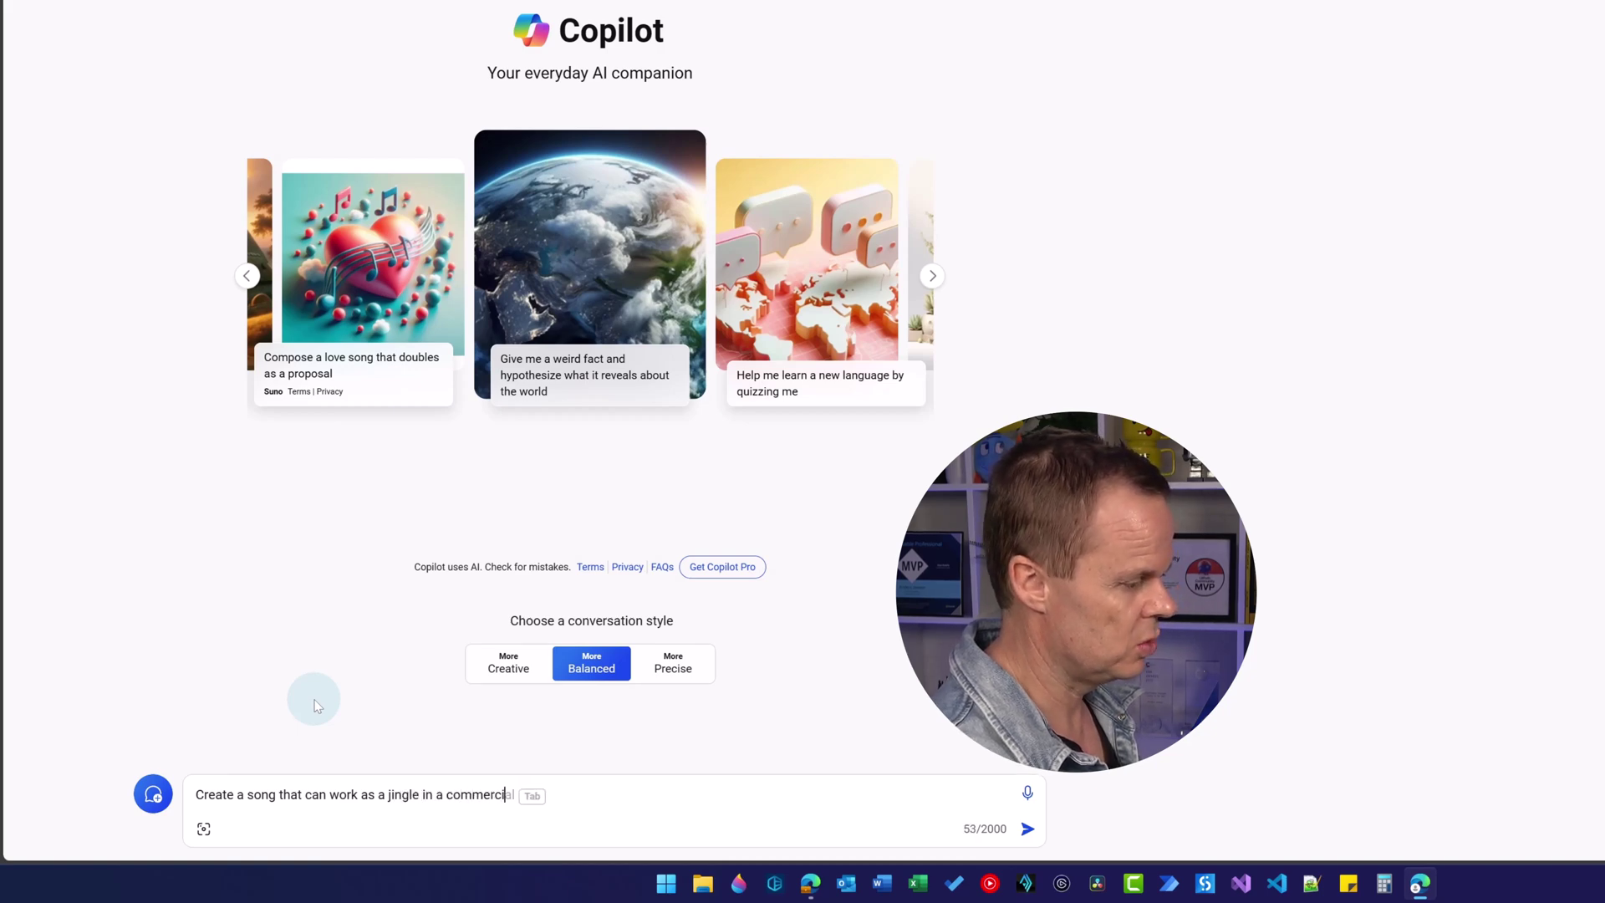
{"action": "type", "text": "al for m"}
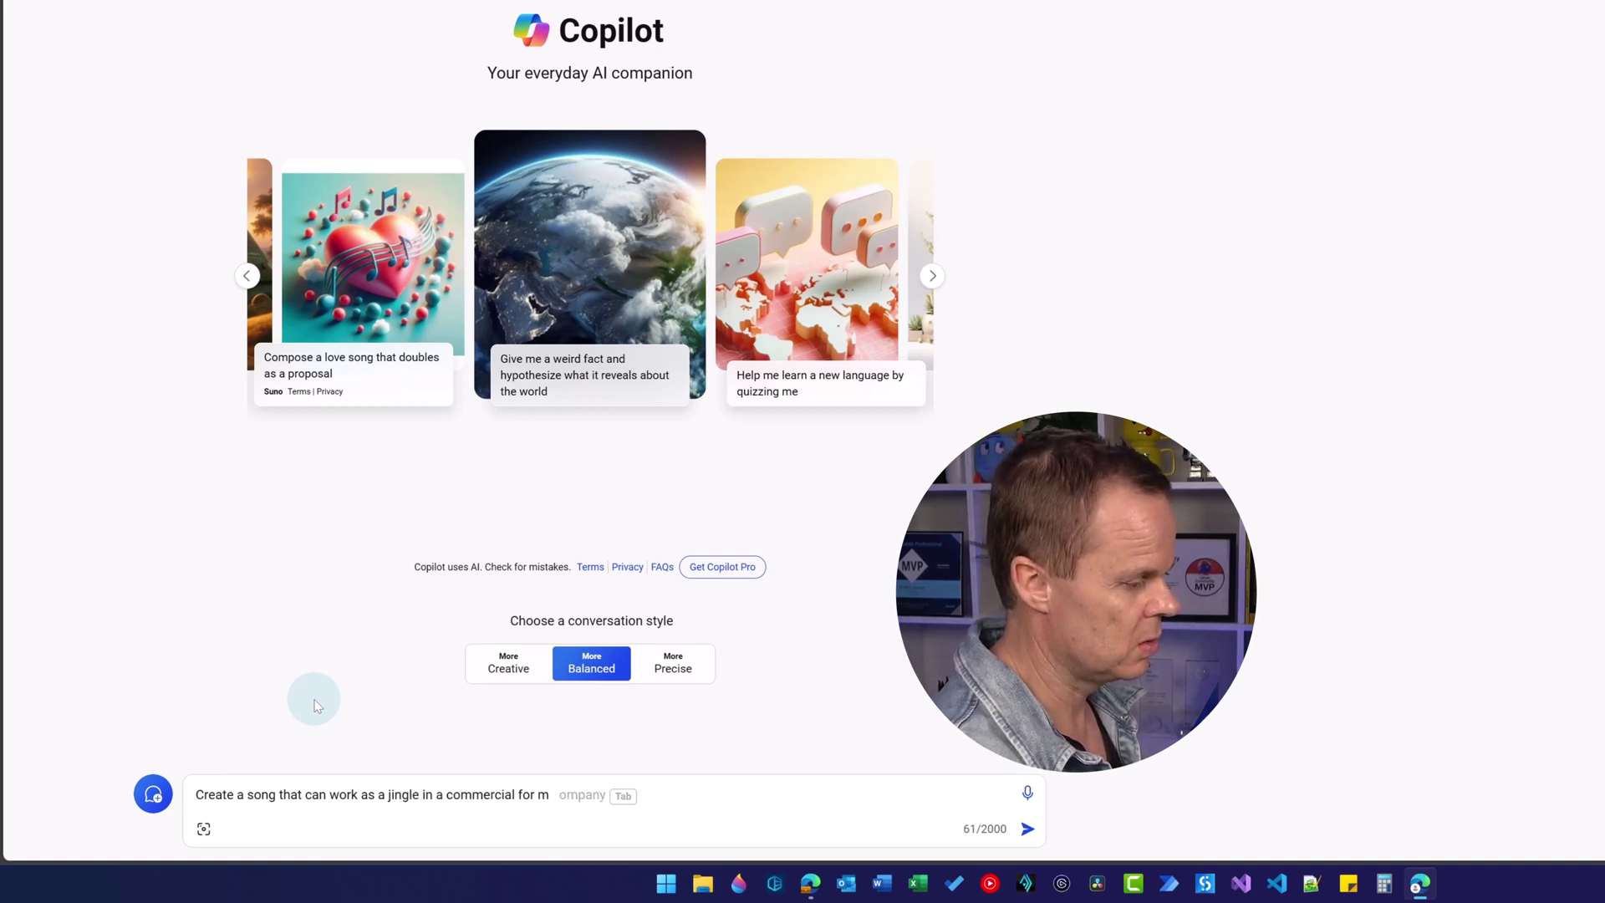
{"action": "type", "text": "y company"}
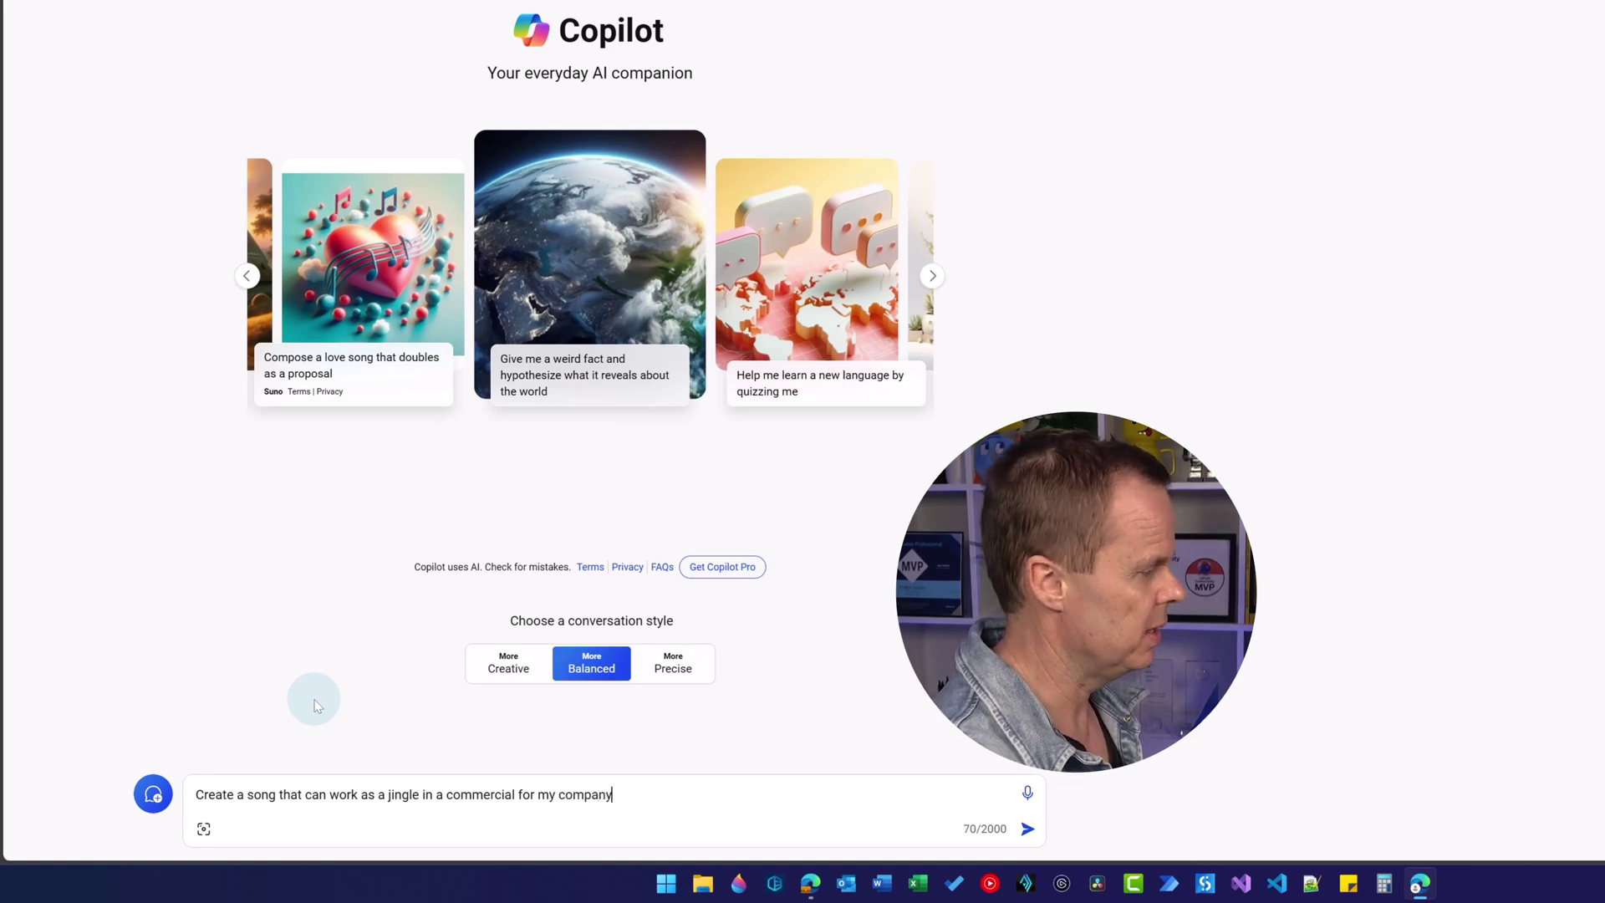
{"action": "type", "text": ". My co"}
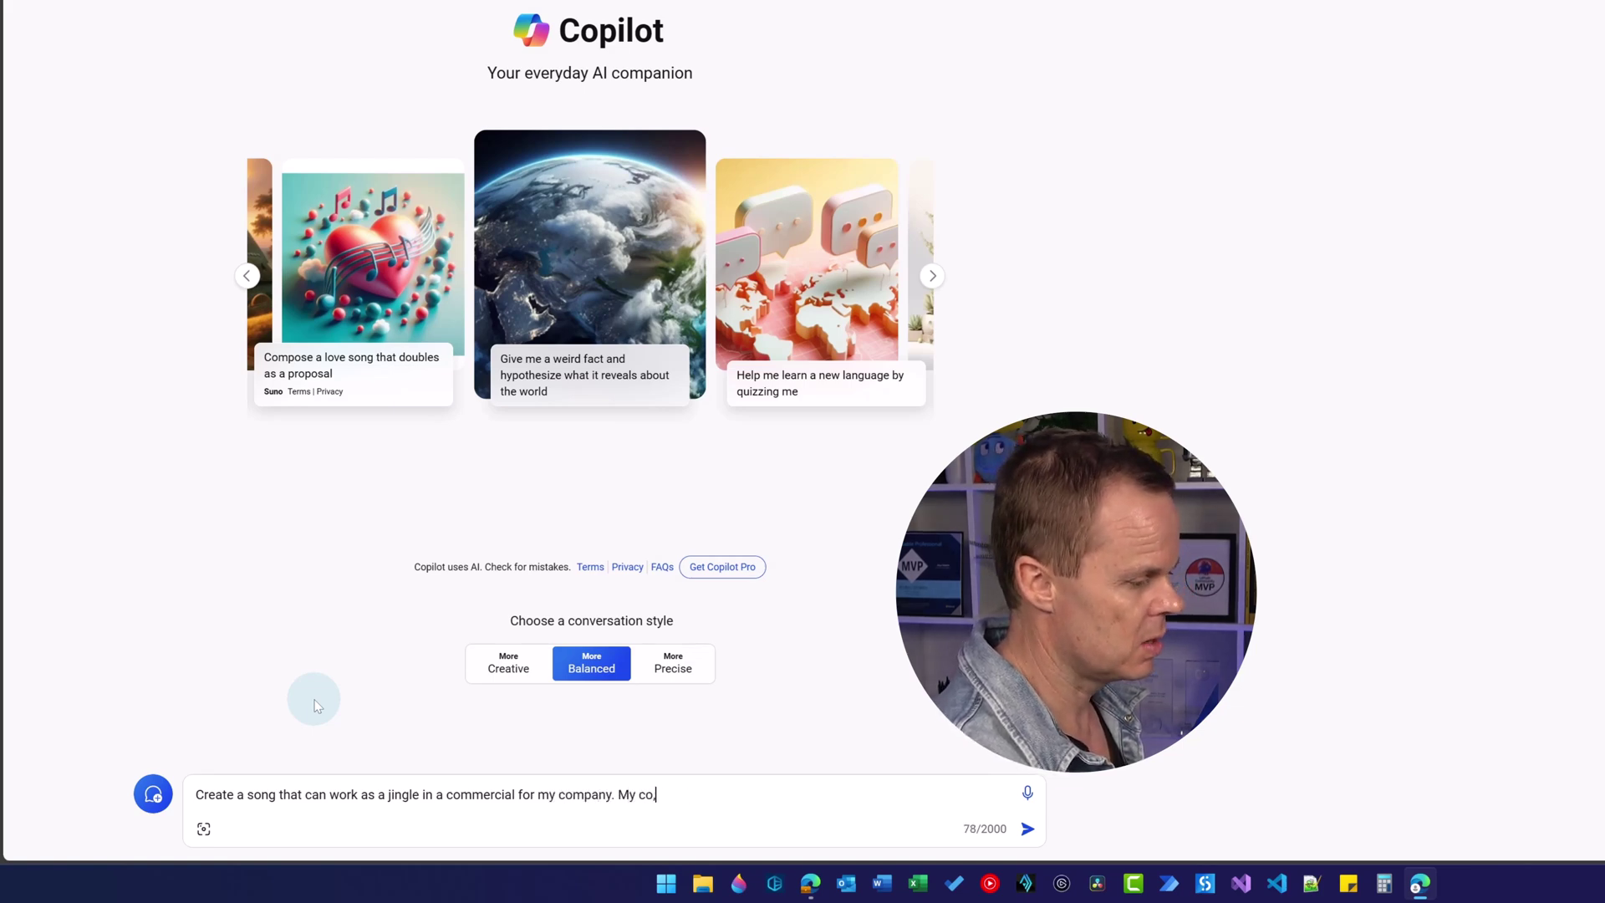
{"action": "type", "text": "mpany is "}
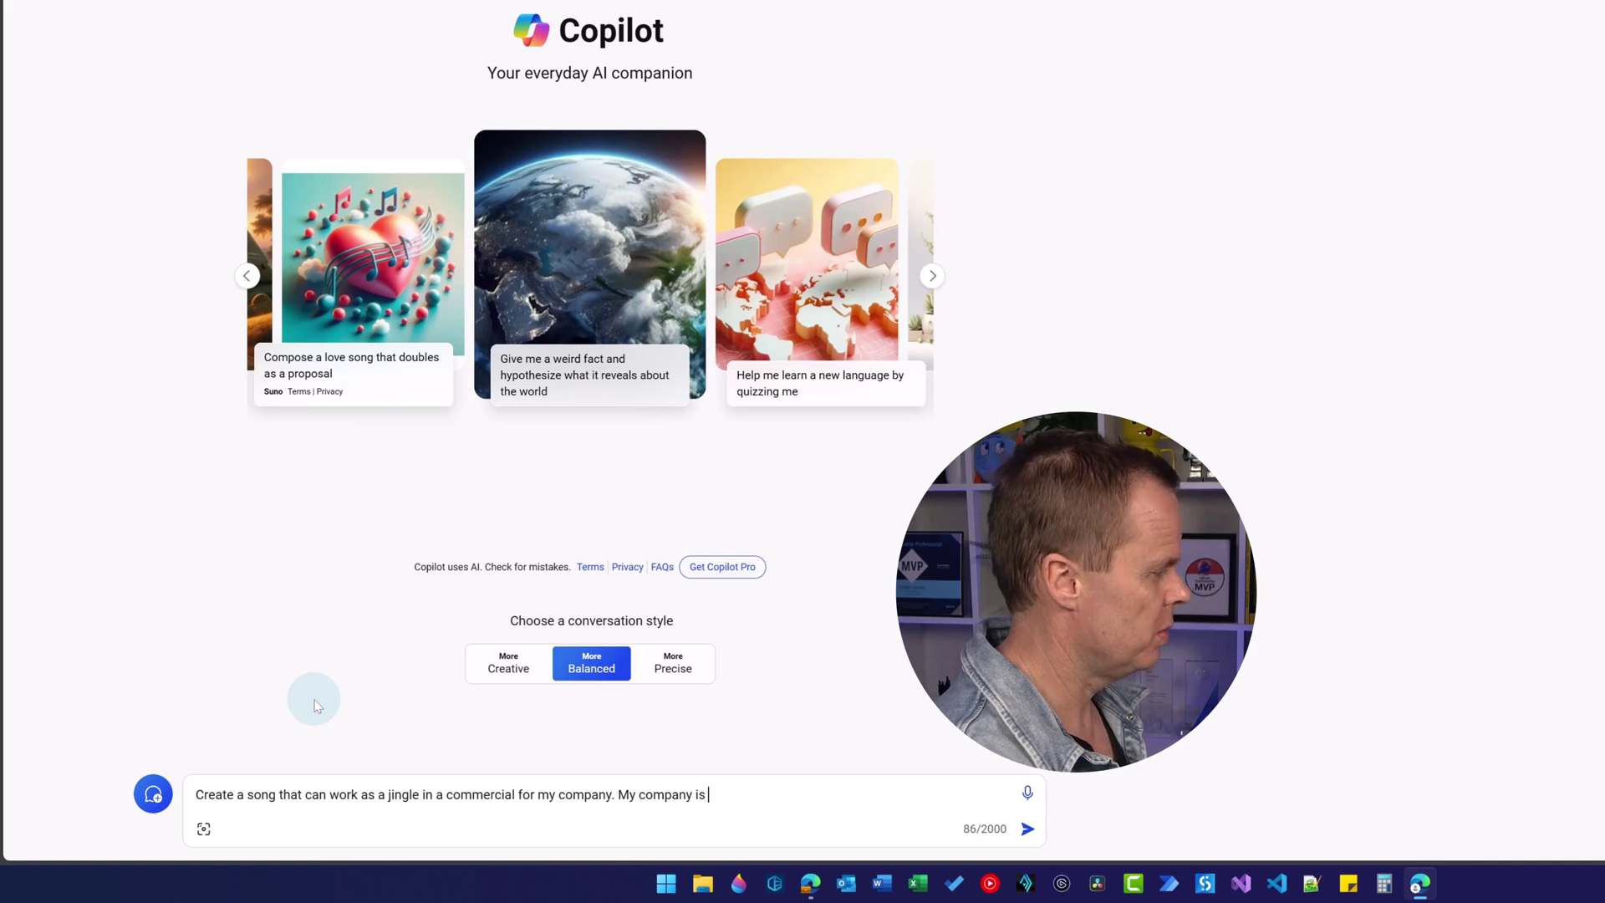
{"action": "type", "text": "called andersjensen"}
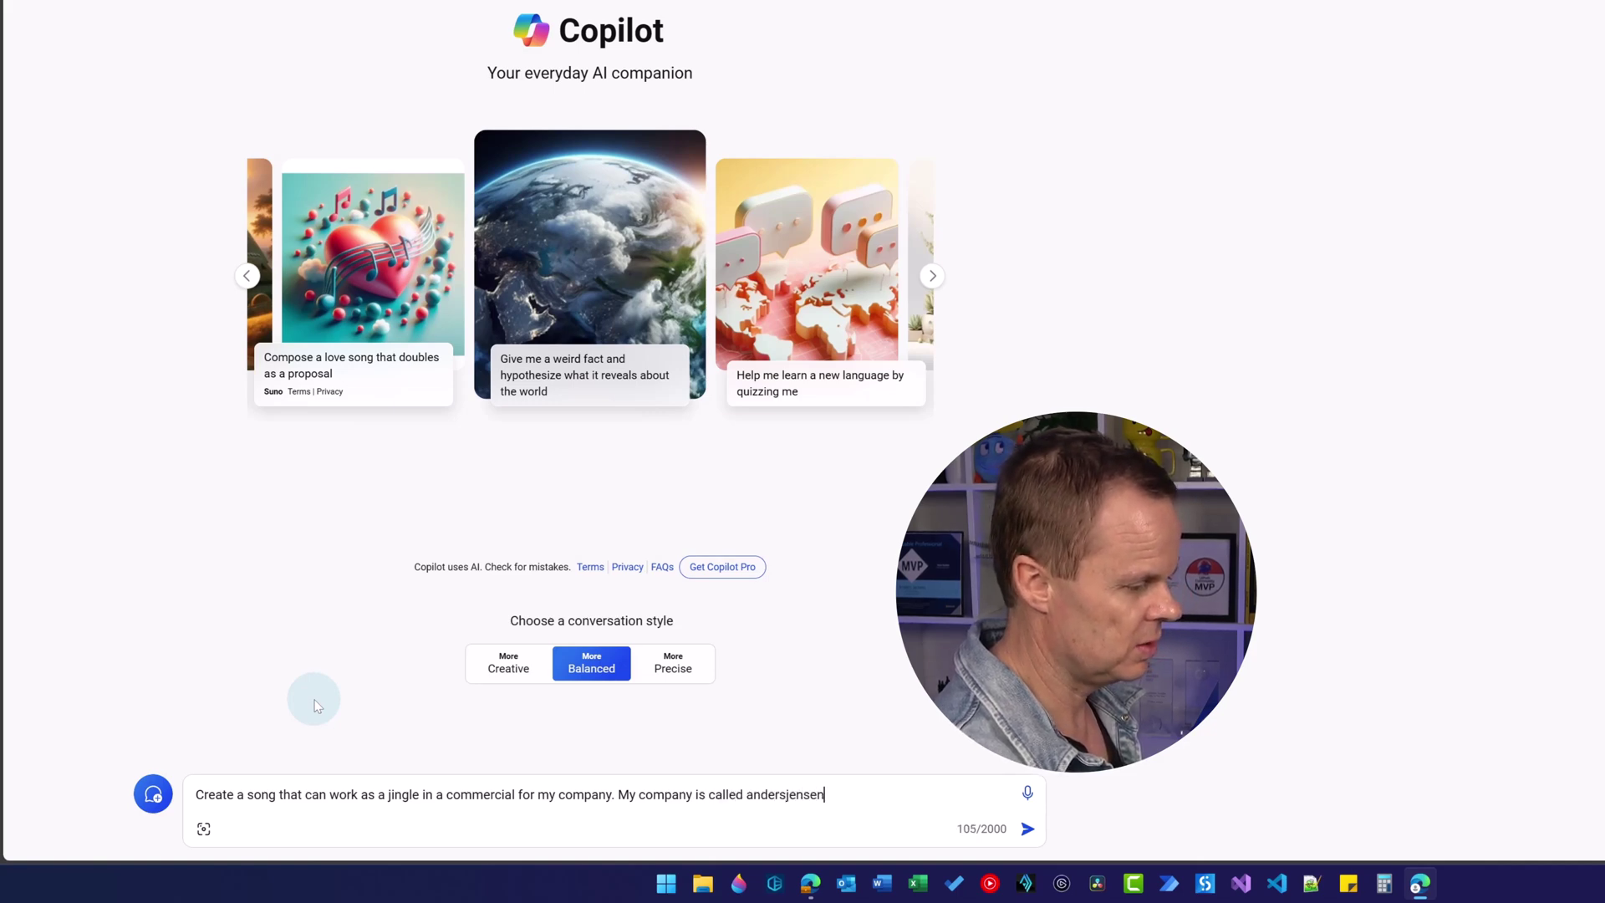
{"action": "type", "text": "org"}
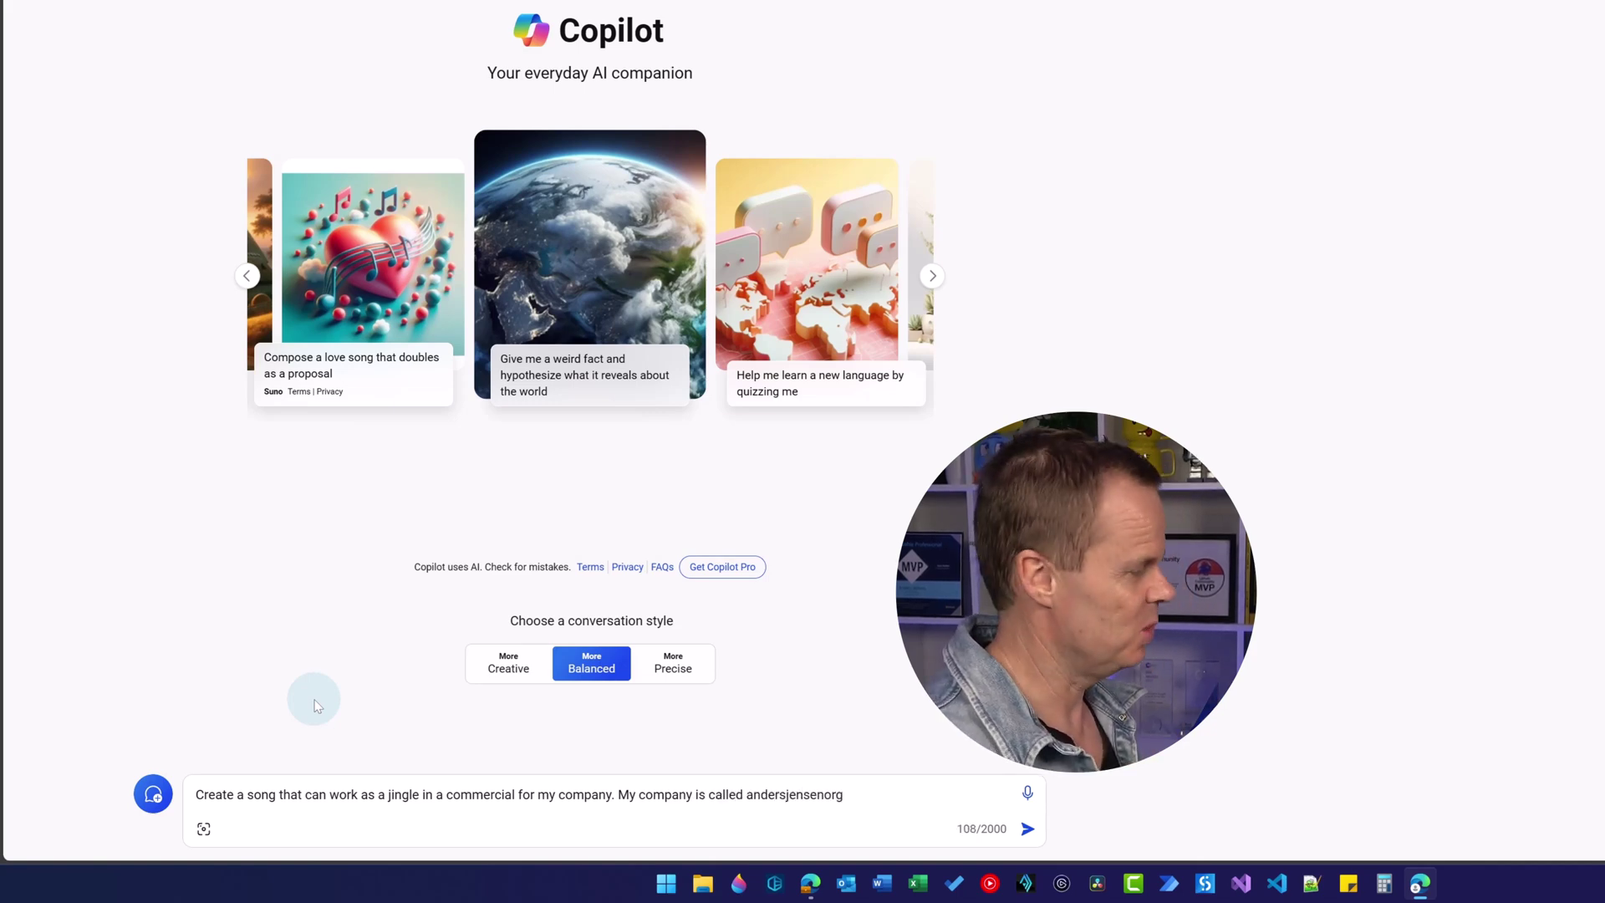
{"action": "type", "text": " and we create AI a"}
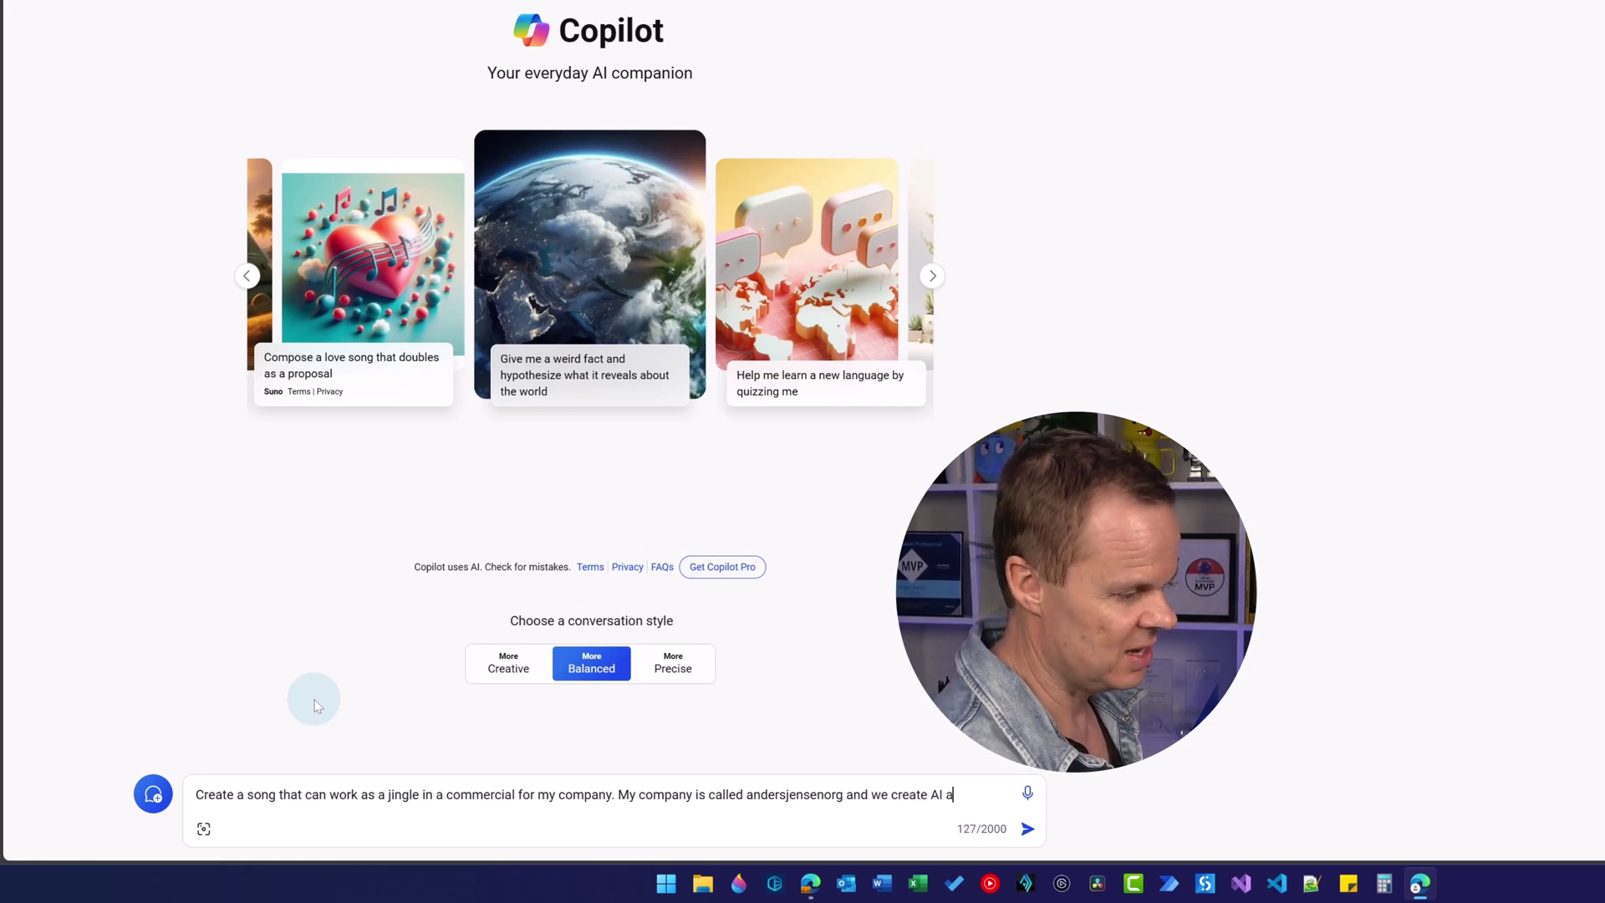
{"action": "type", "text": "nd RPA training"}
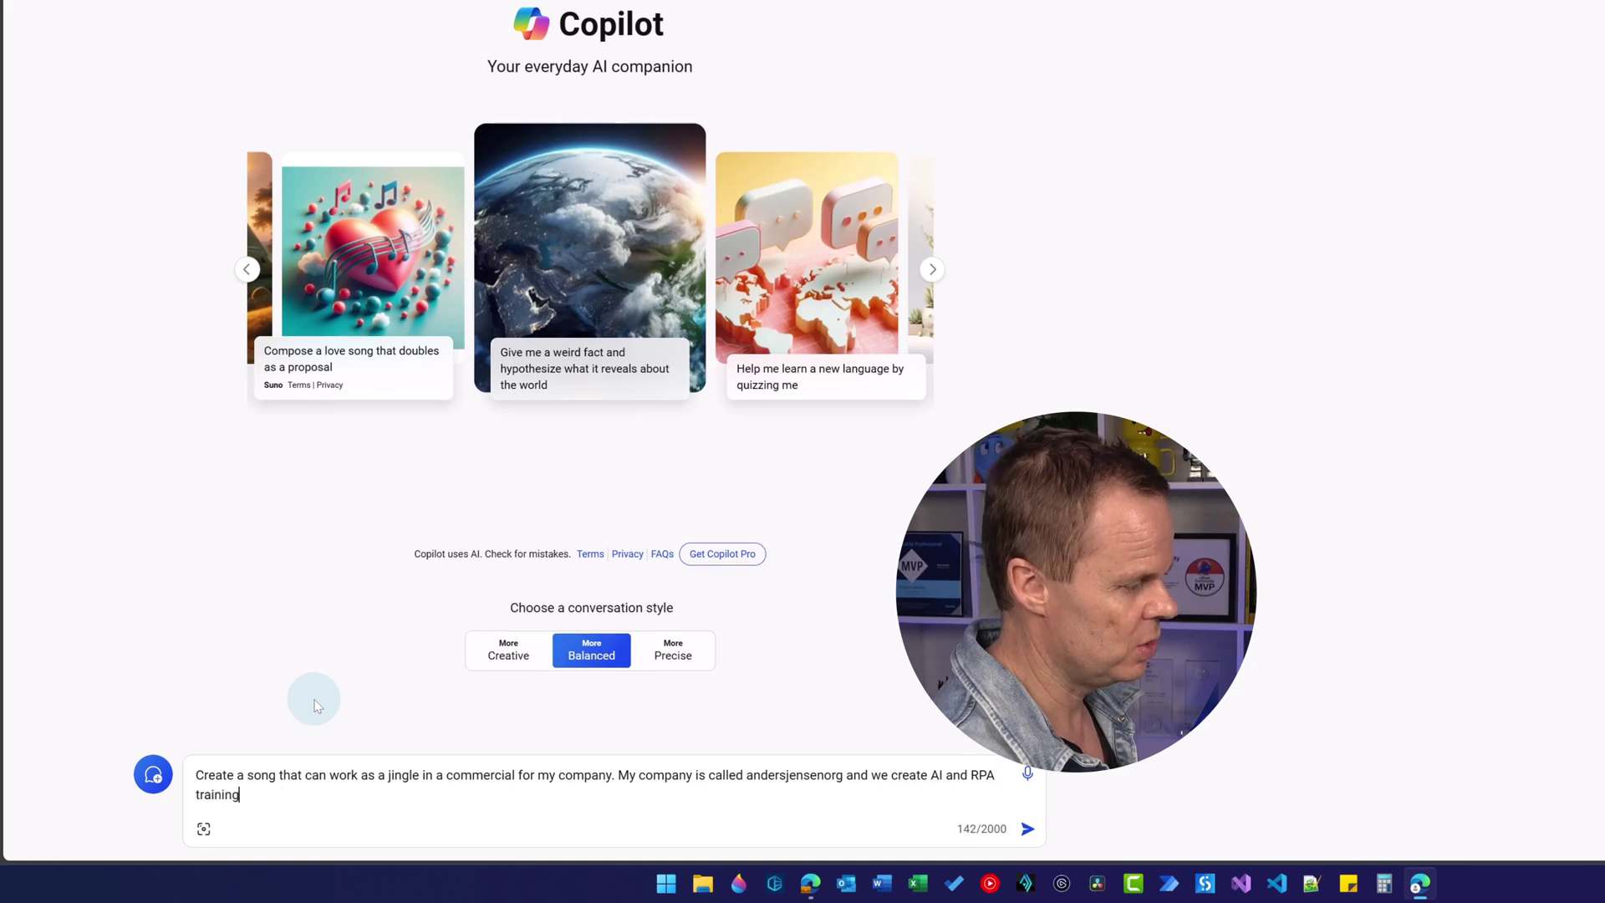
{"action": "key", "text": "Return"}
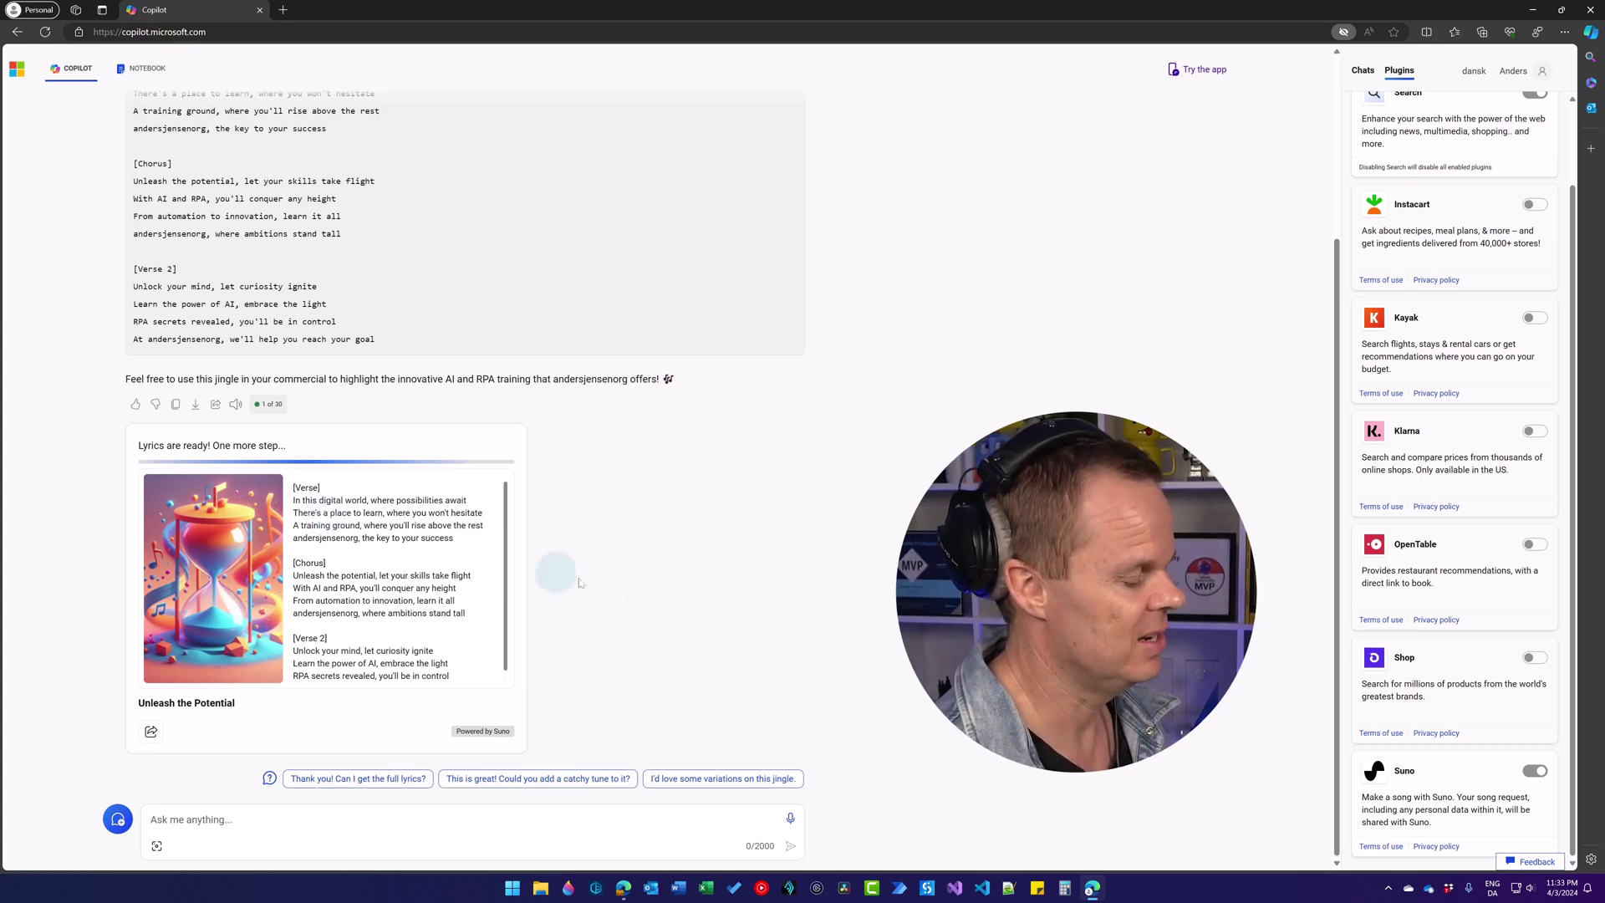
Raise the system volume and play the generated 'Unleash the Potential' jingle
{"action": "left_click", "coordinate": [1529, 889]}
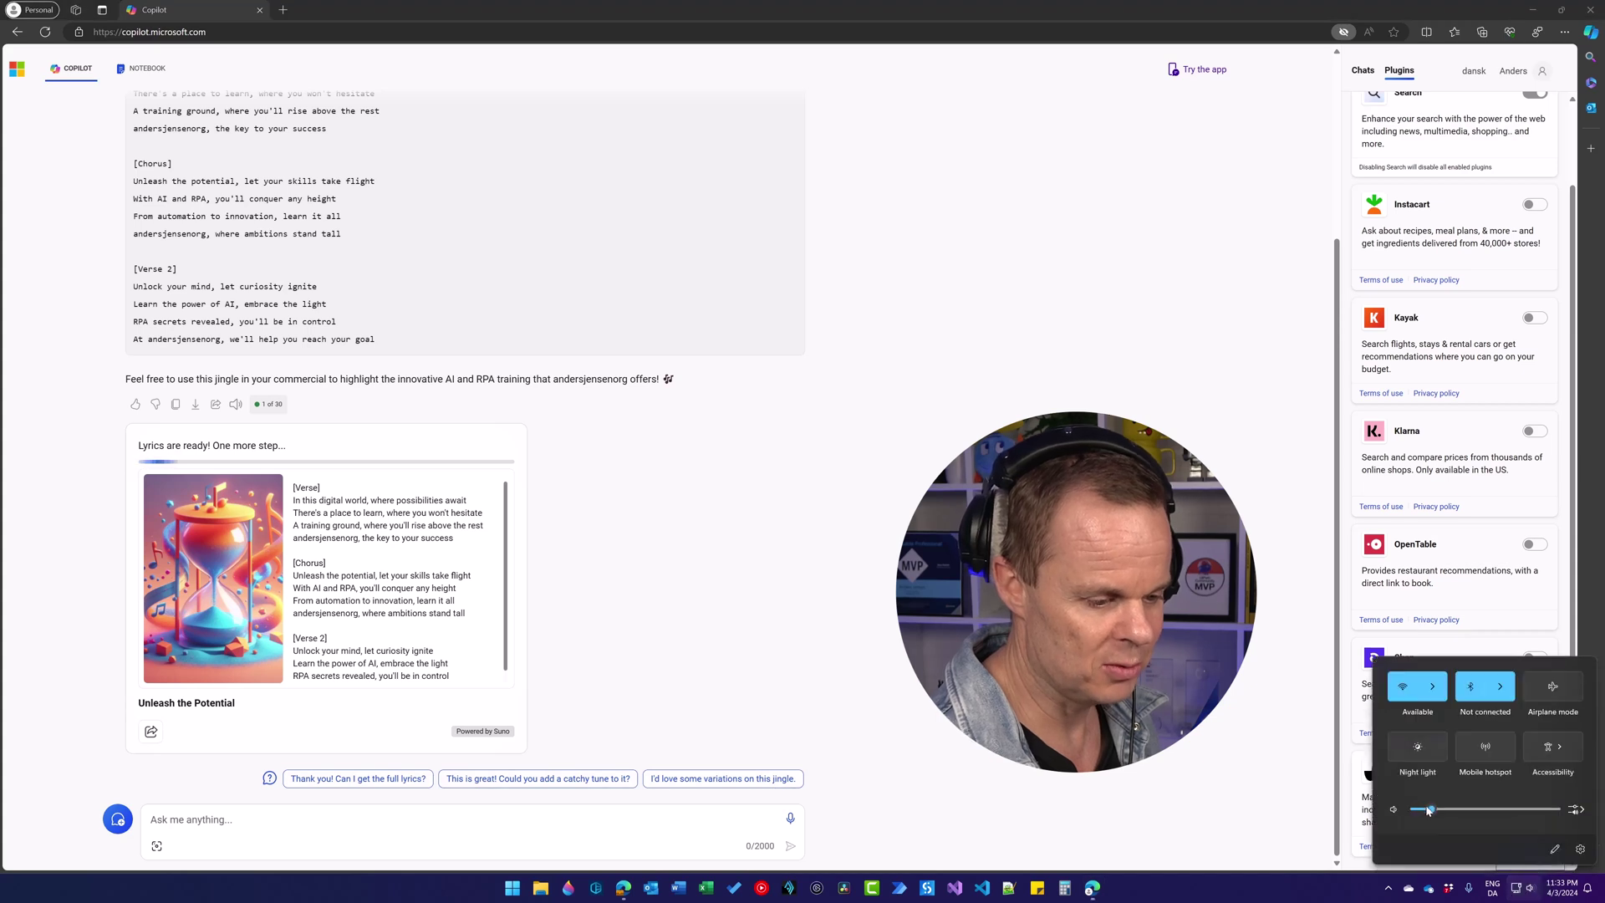
{"action": "scroll", "coordinate": [1531, 892], "scroll_direction": "up", "scroll_amount": 6}
{"action": "left_click", "coordinate": [1301, 896]}
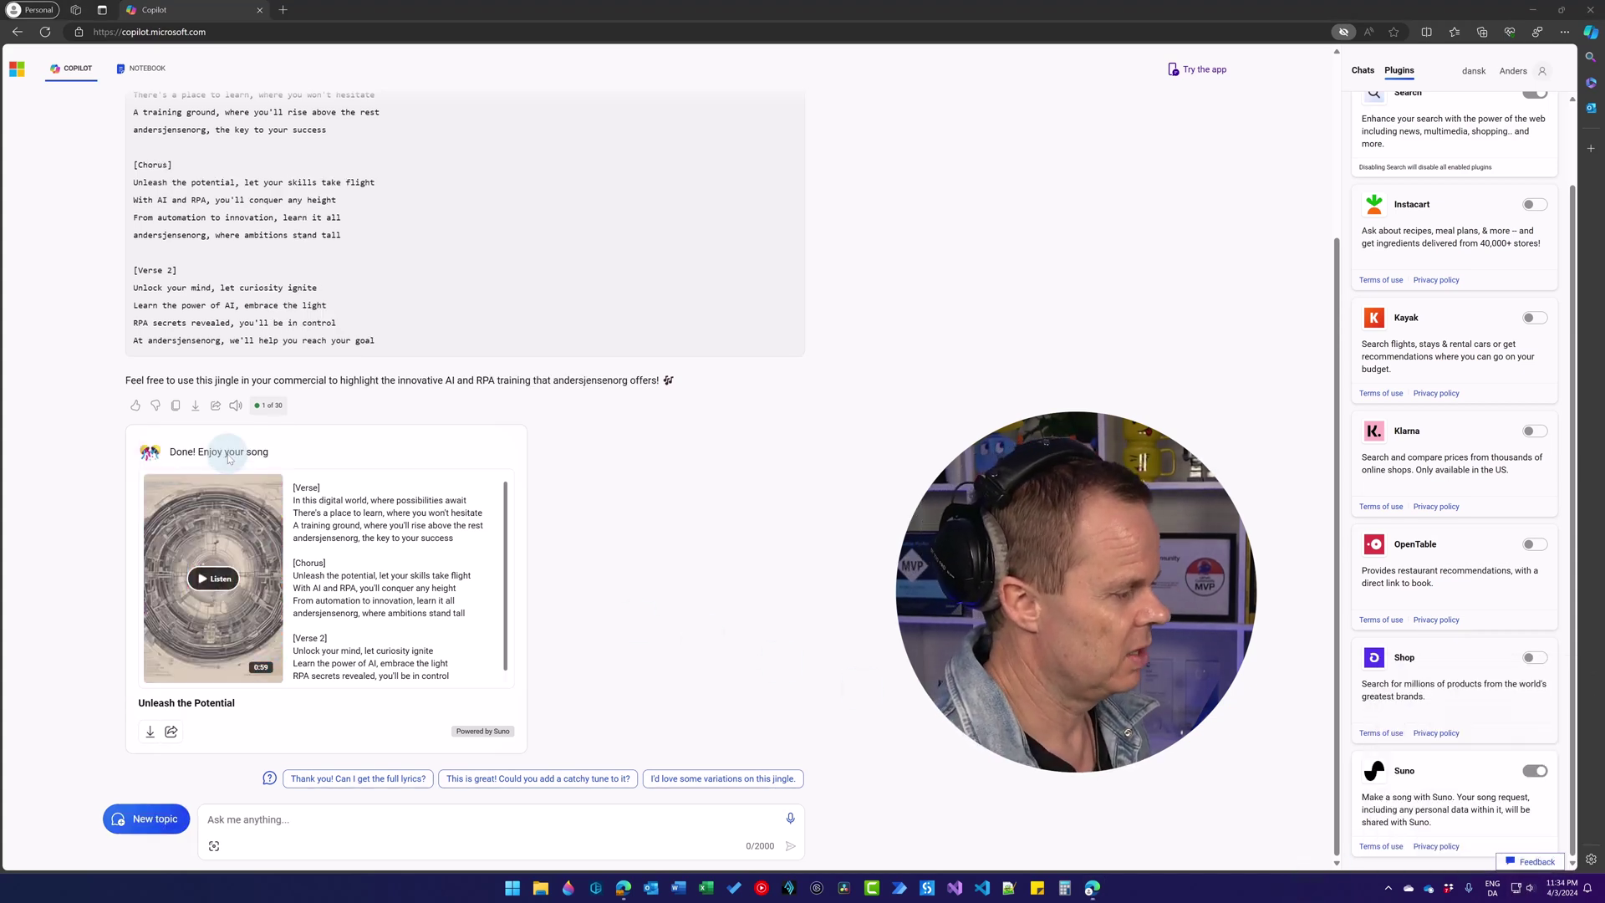
{"action": "left_click", "coordinate": [213, 578]}
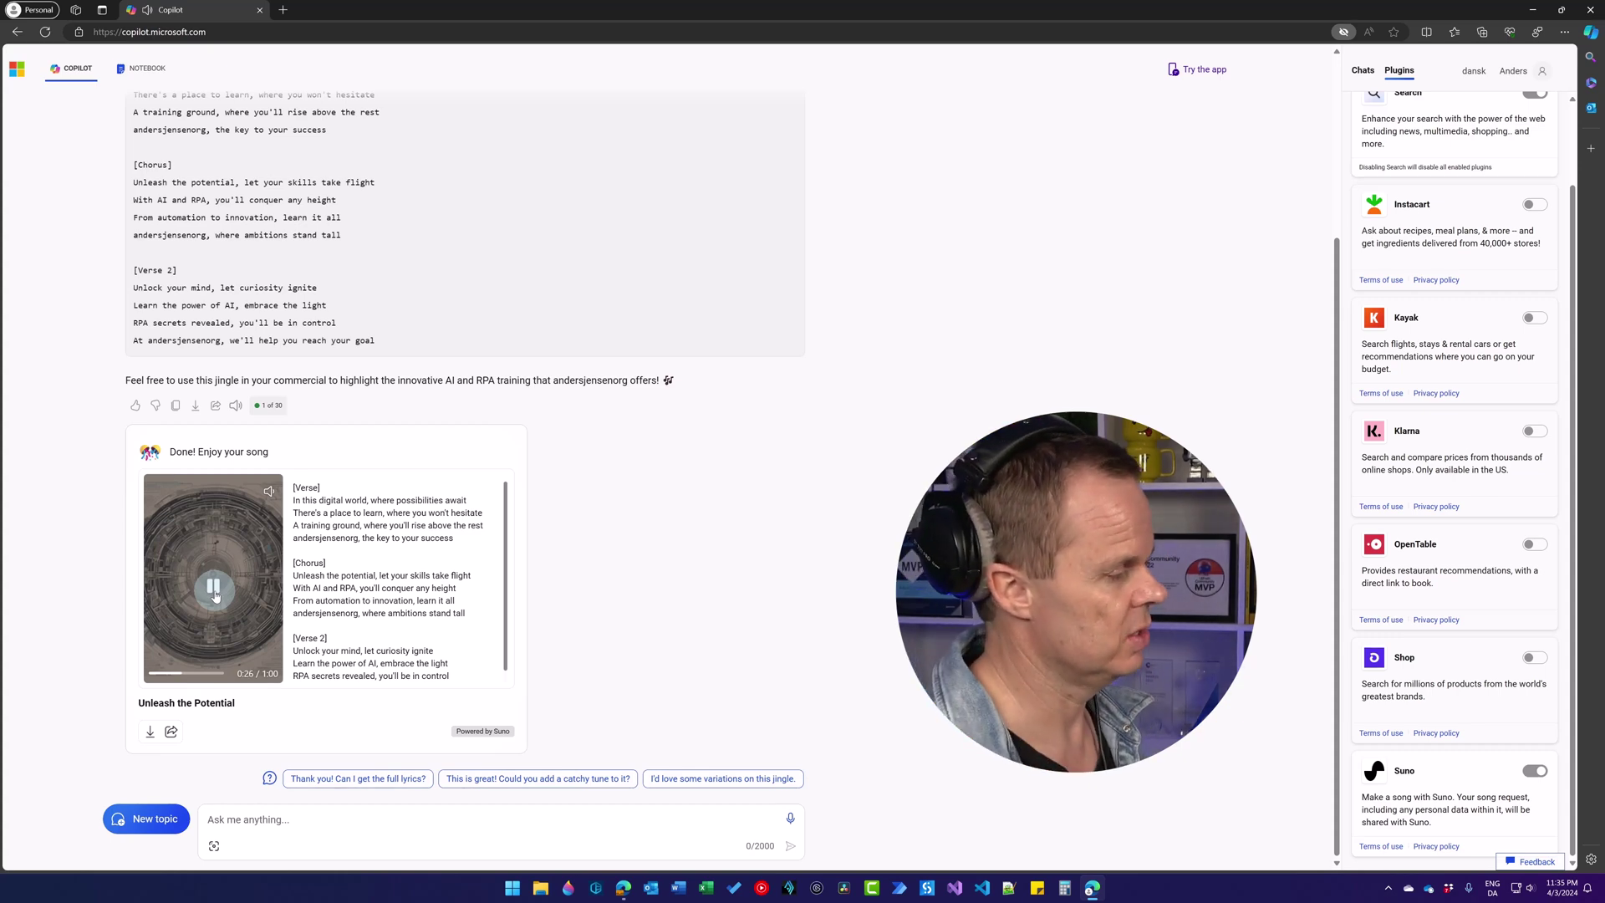
Pause 'Unleash the Potential' at 0:28, download it as an MP4, and scroll back to the prompt
{"action": "left_click", "coordinate": [215, 596]}
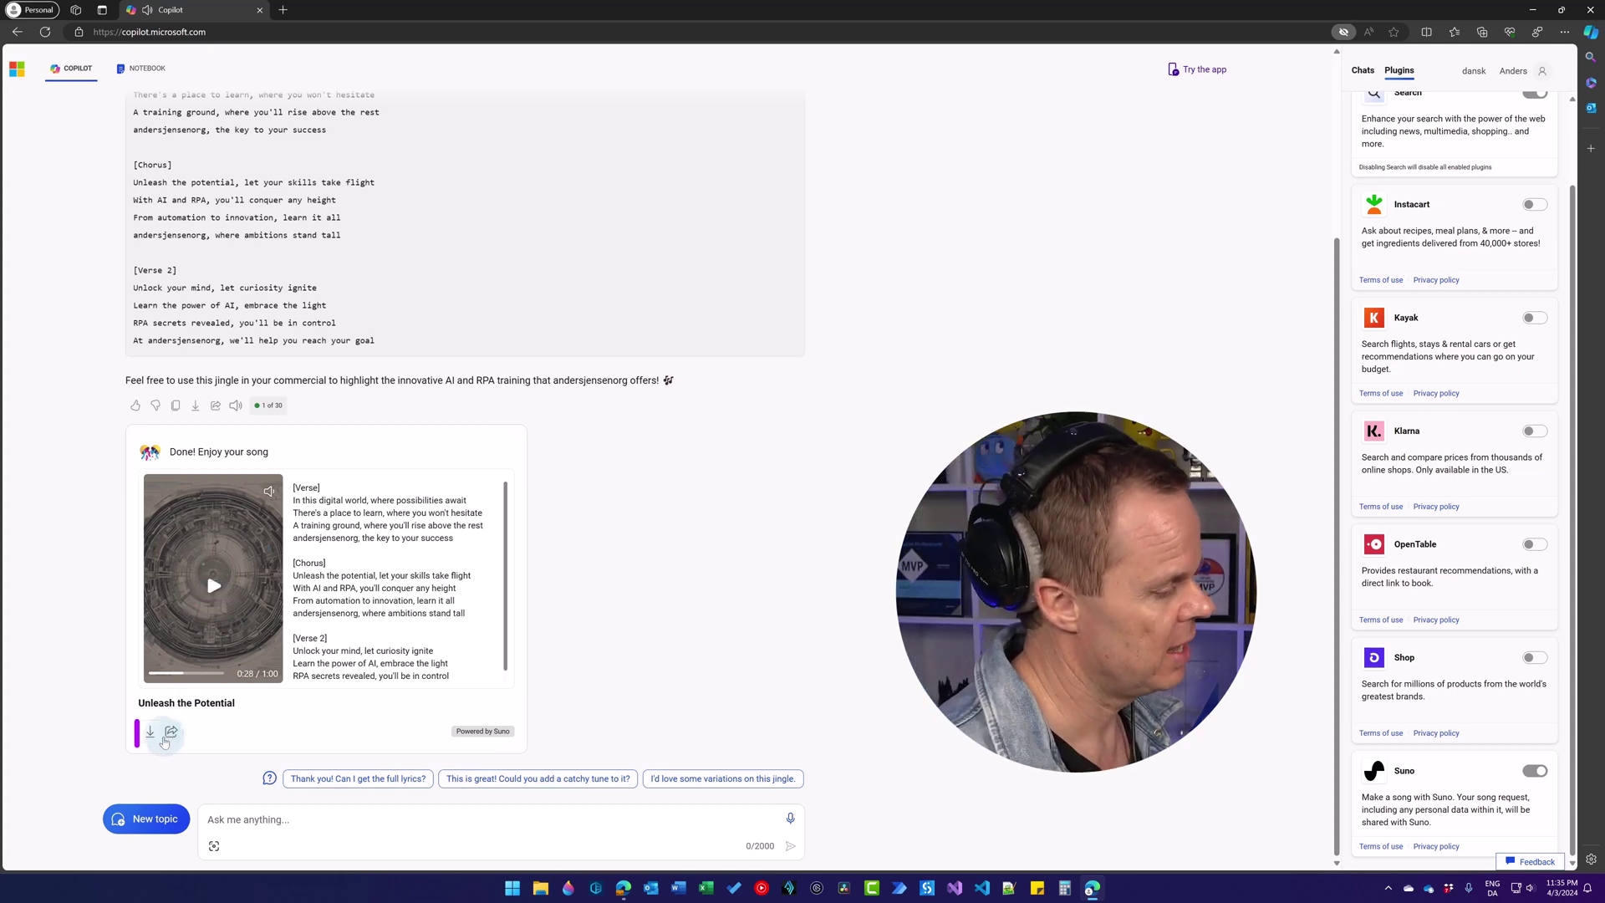
{"action": "left_click", "coordinate": [150, 733]}
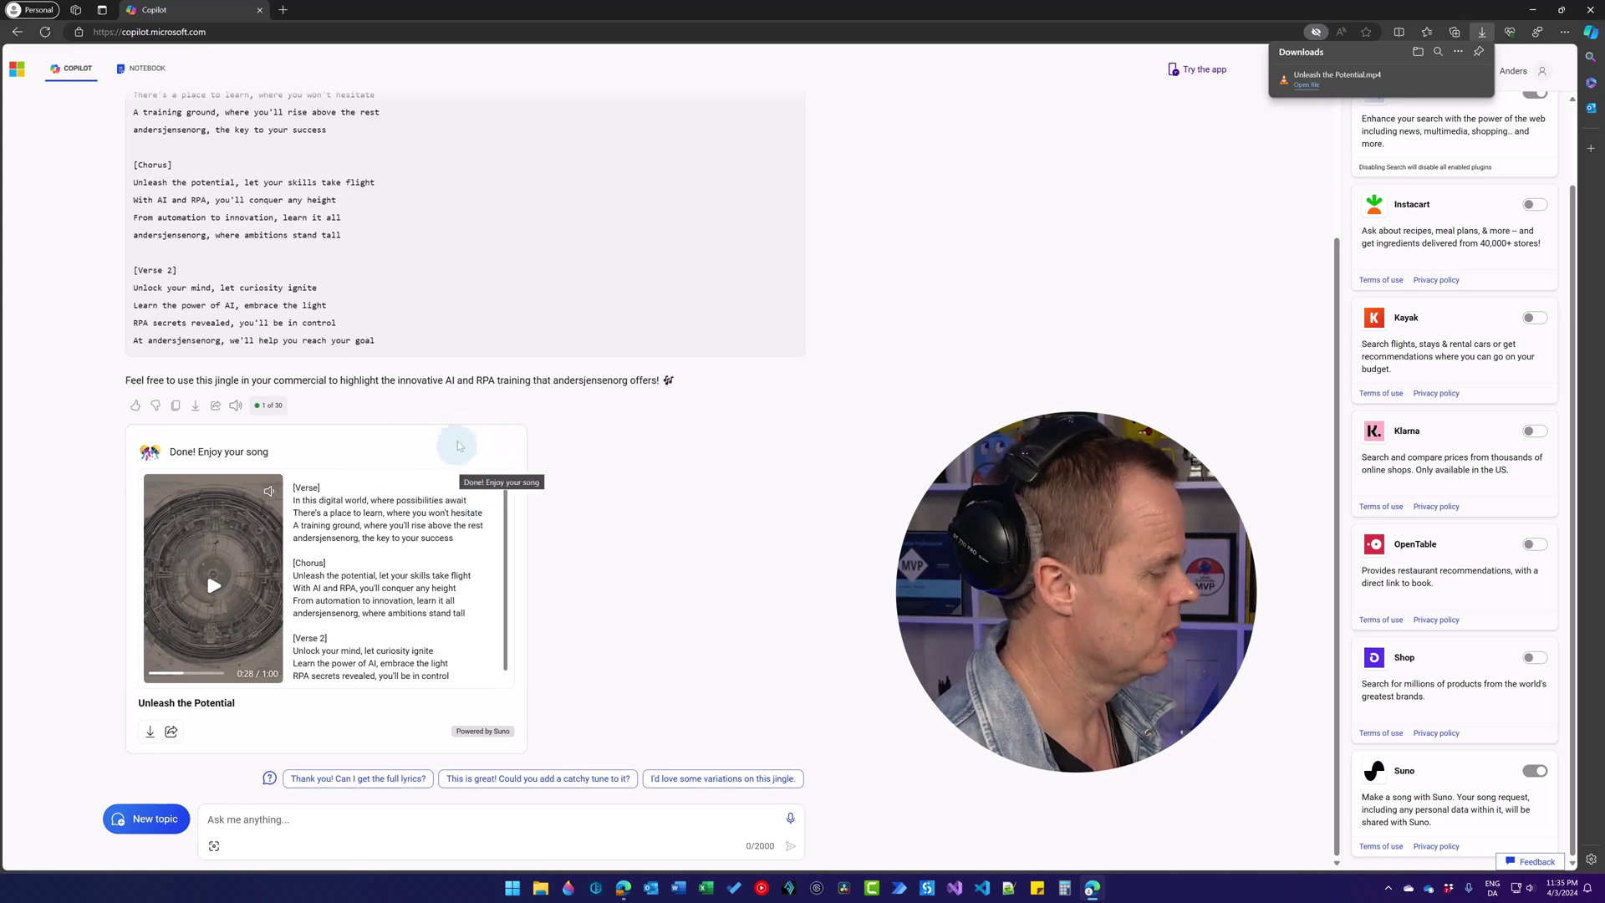
{"action": "scroll", "coordinate": [447, 423], "scroll_direction": "up", "scroll_amount": 3}
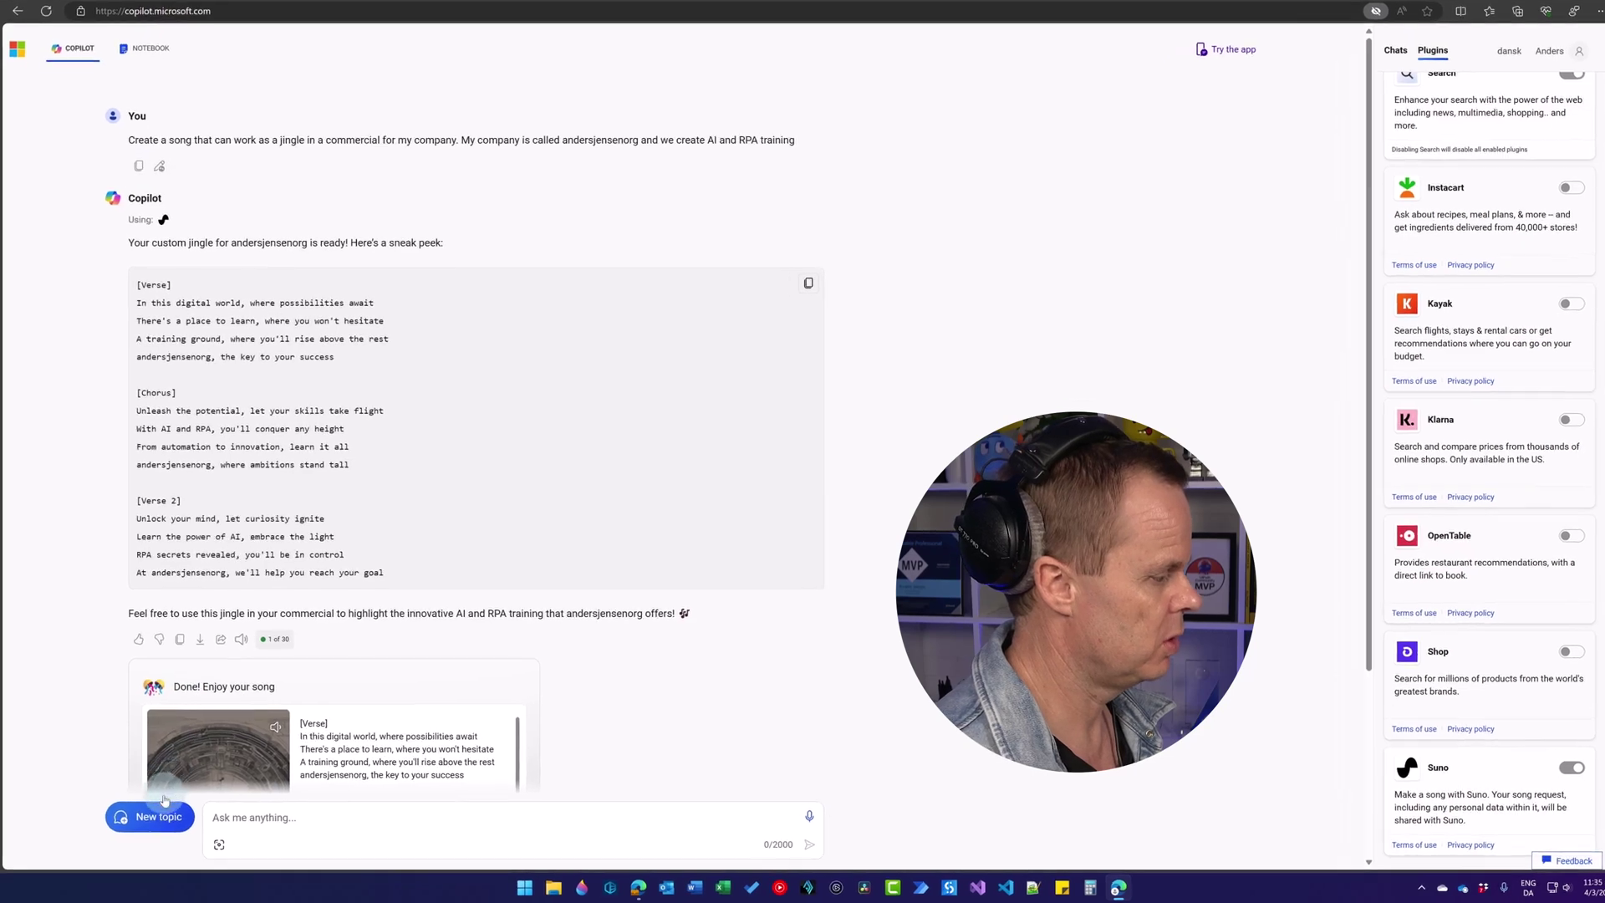
In a new topic, resend the pasted jingle request asking for a heavy metal song
{"action": "left_click", "coordinate": [164, 804]}
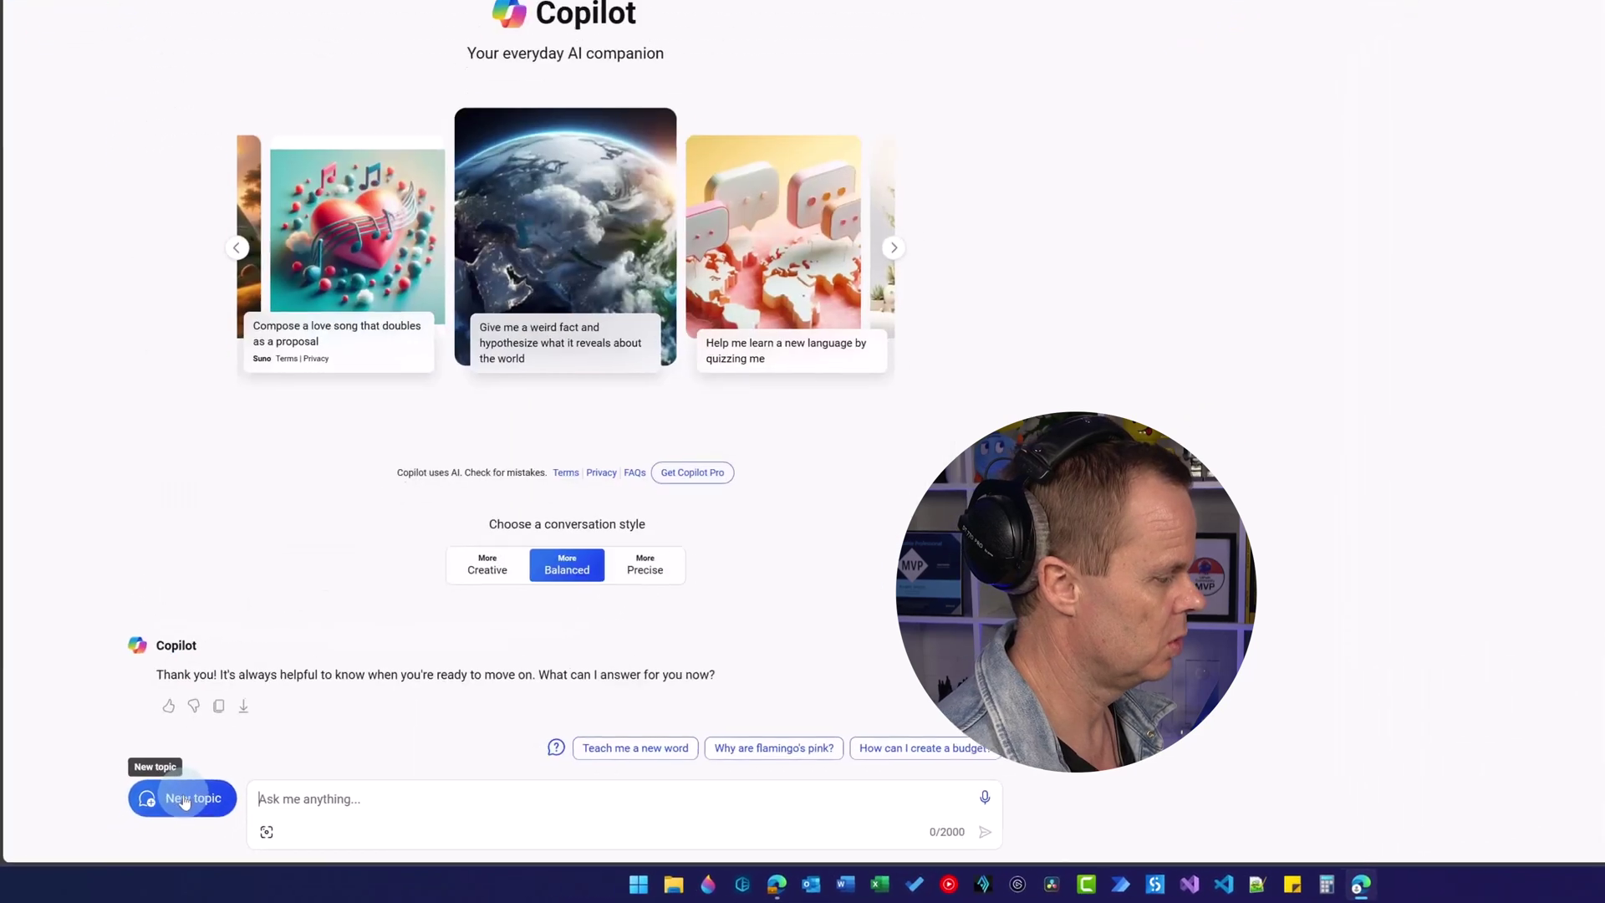
{"action": "type", "text": "Create a song that can work as a jingle in a commercial for my company. My company is called andersjensenorg and we create AI and RPA training"}
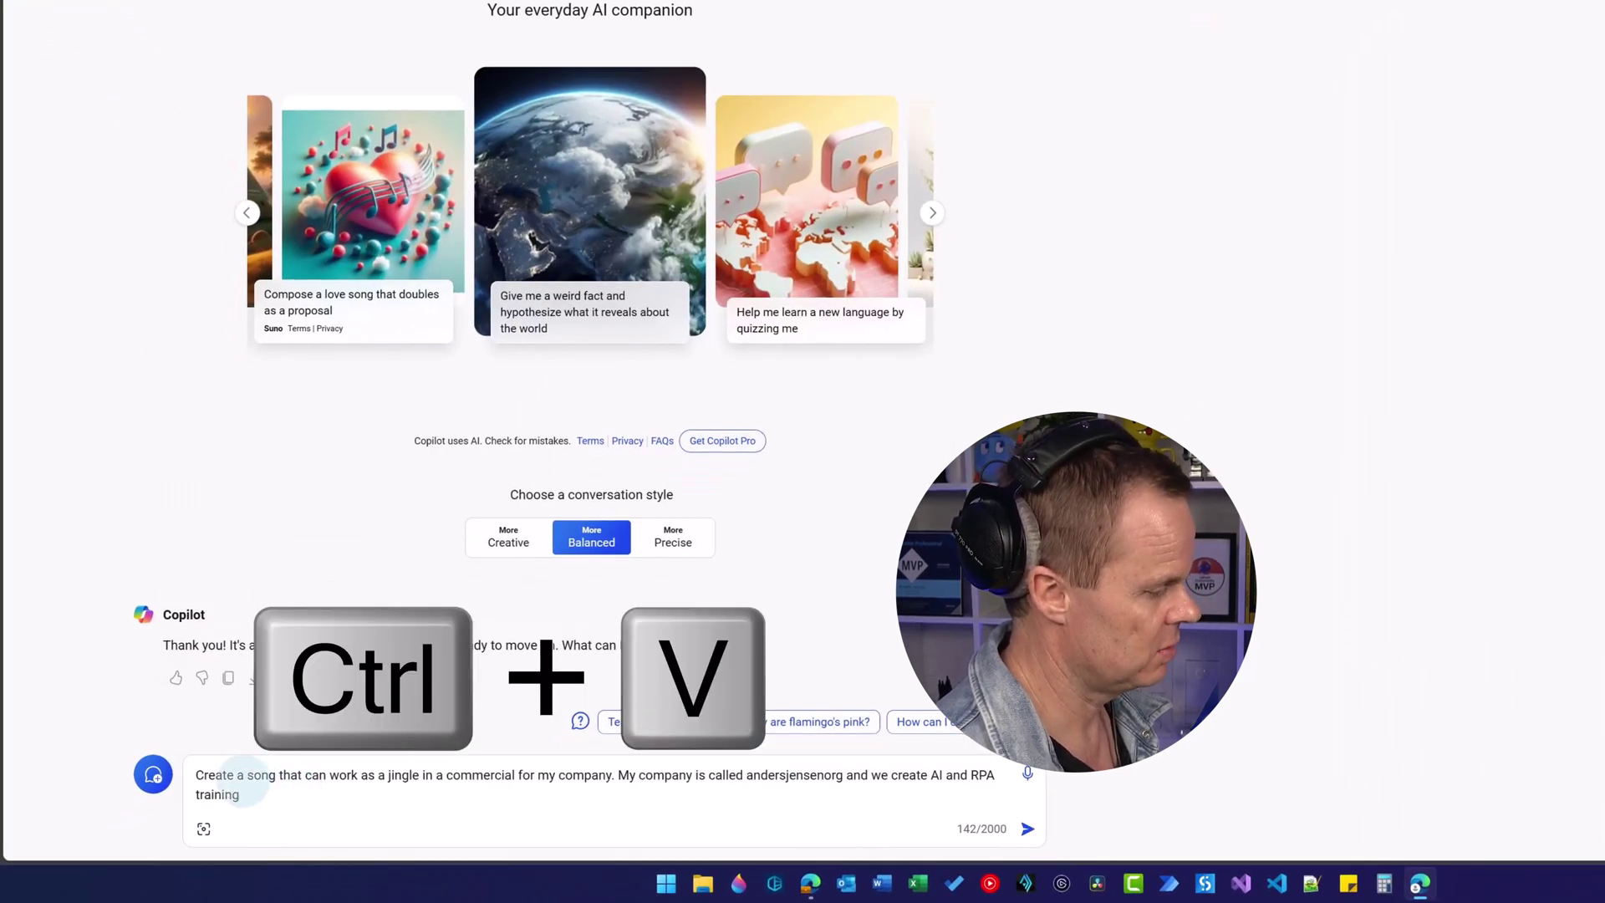
{"action": "left_click", "coordinate": [244, 775]}
{"action": "type", "text": "rock"}
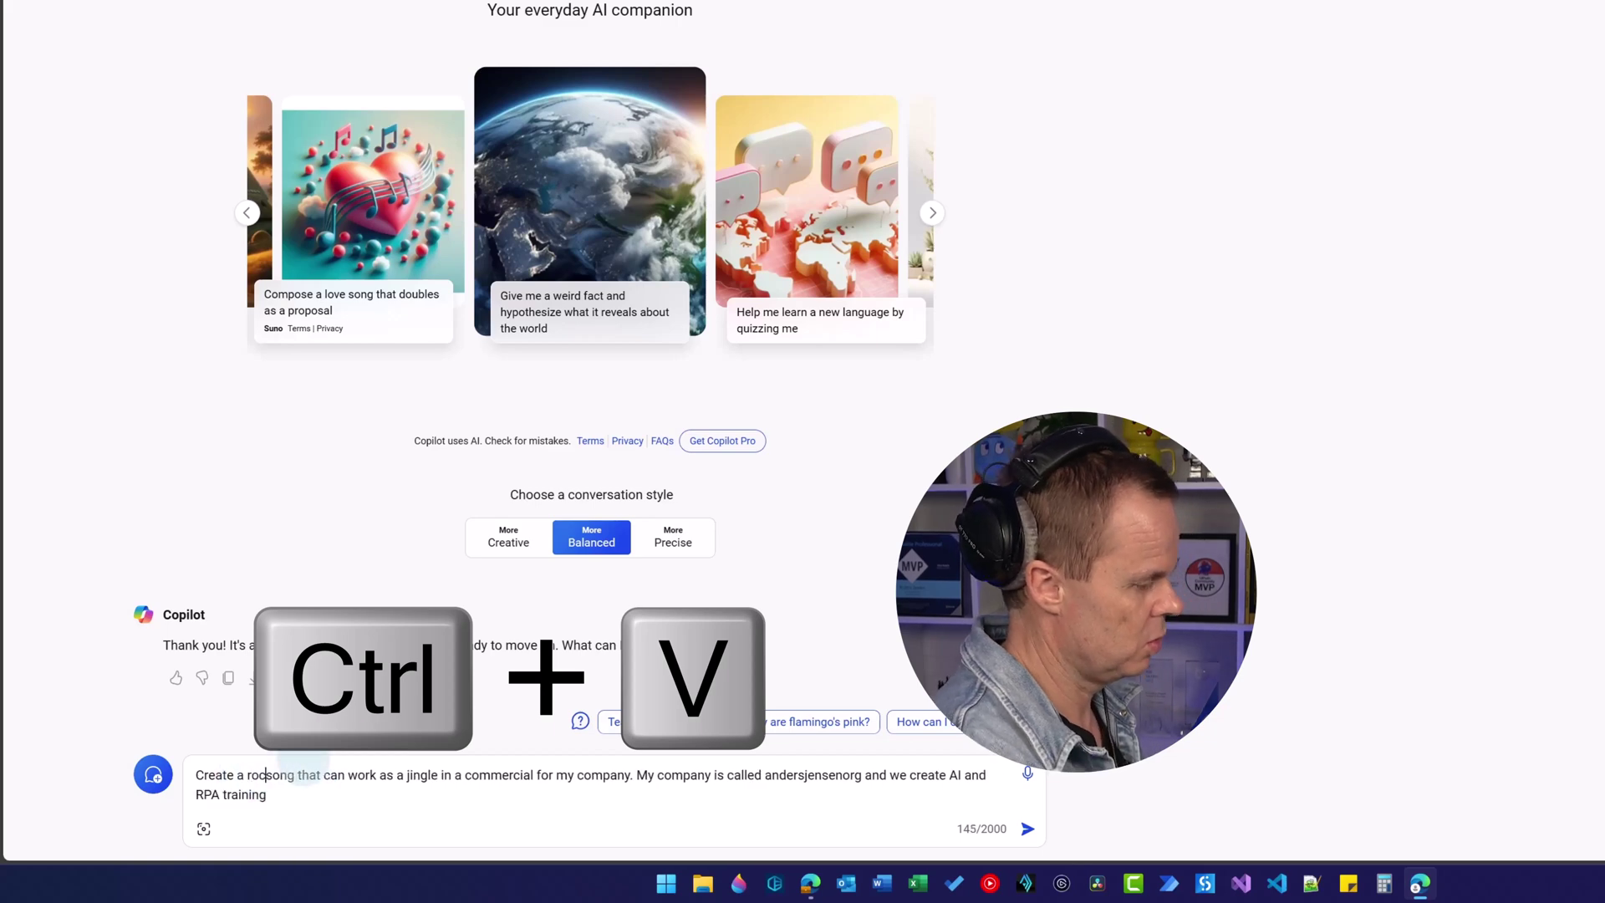
{"action": "key", "text": "BackSpace"}
{"action": "key", "text": "BackSpace"}
{"action": "key", "text": "BackSpace"}
{"action": "key", "text": "BackSpace"}
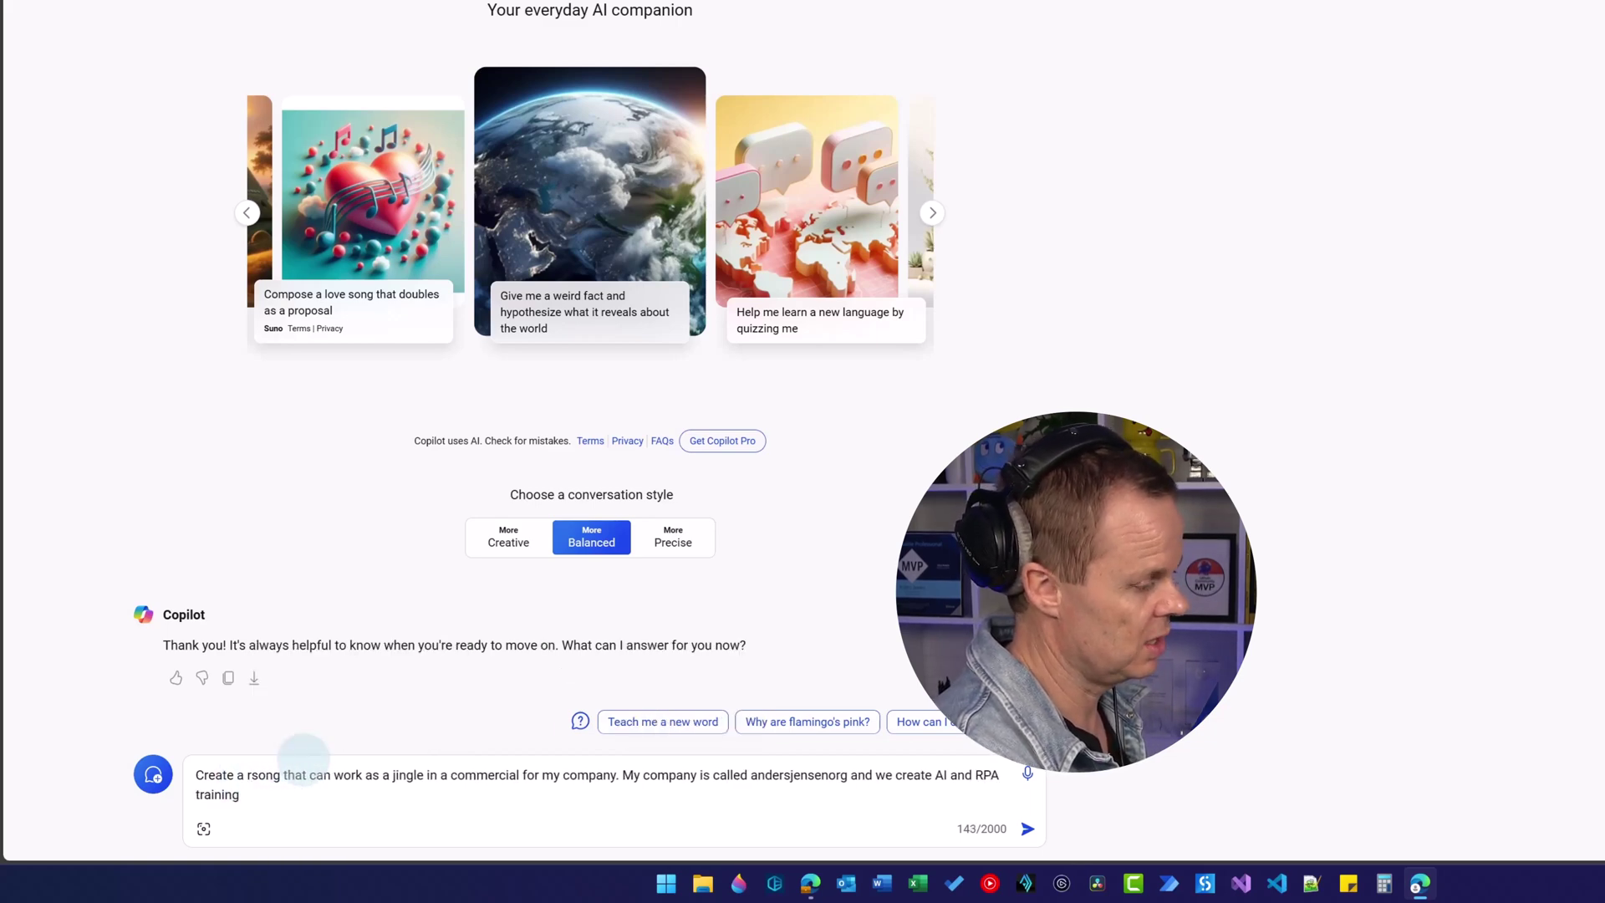
{"action": "type", "text": "heavy metal"}
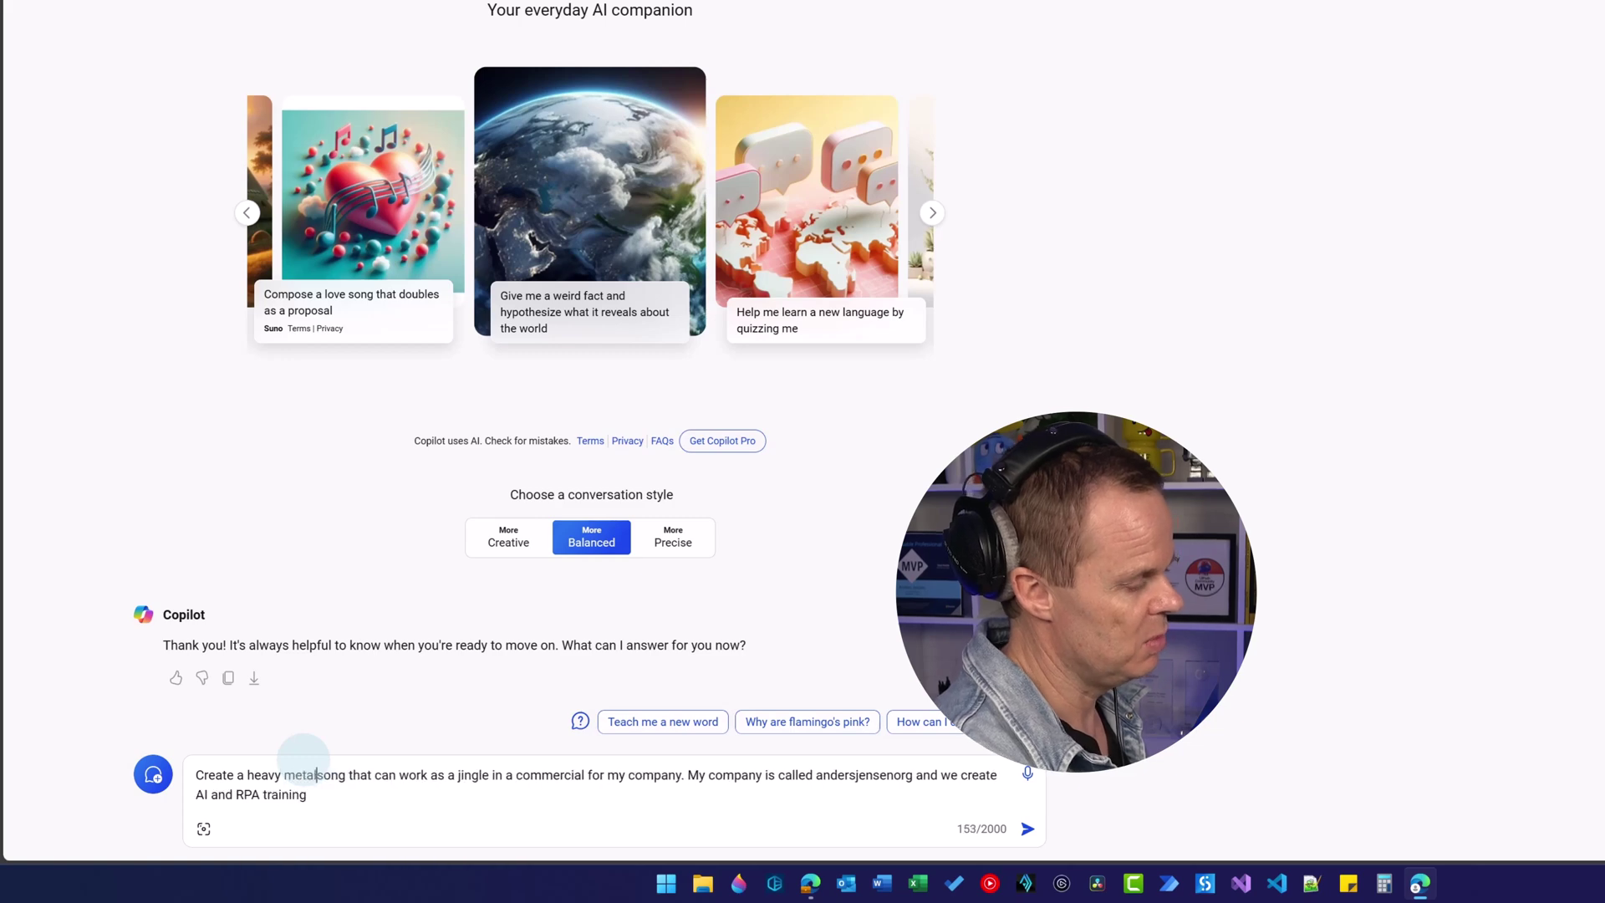
{"action": "key", "text": "Return"}
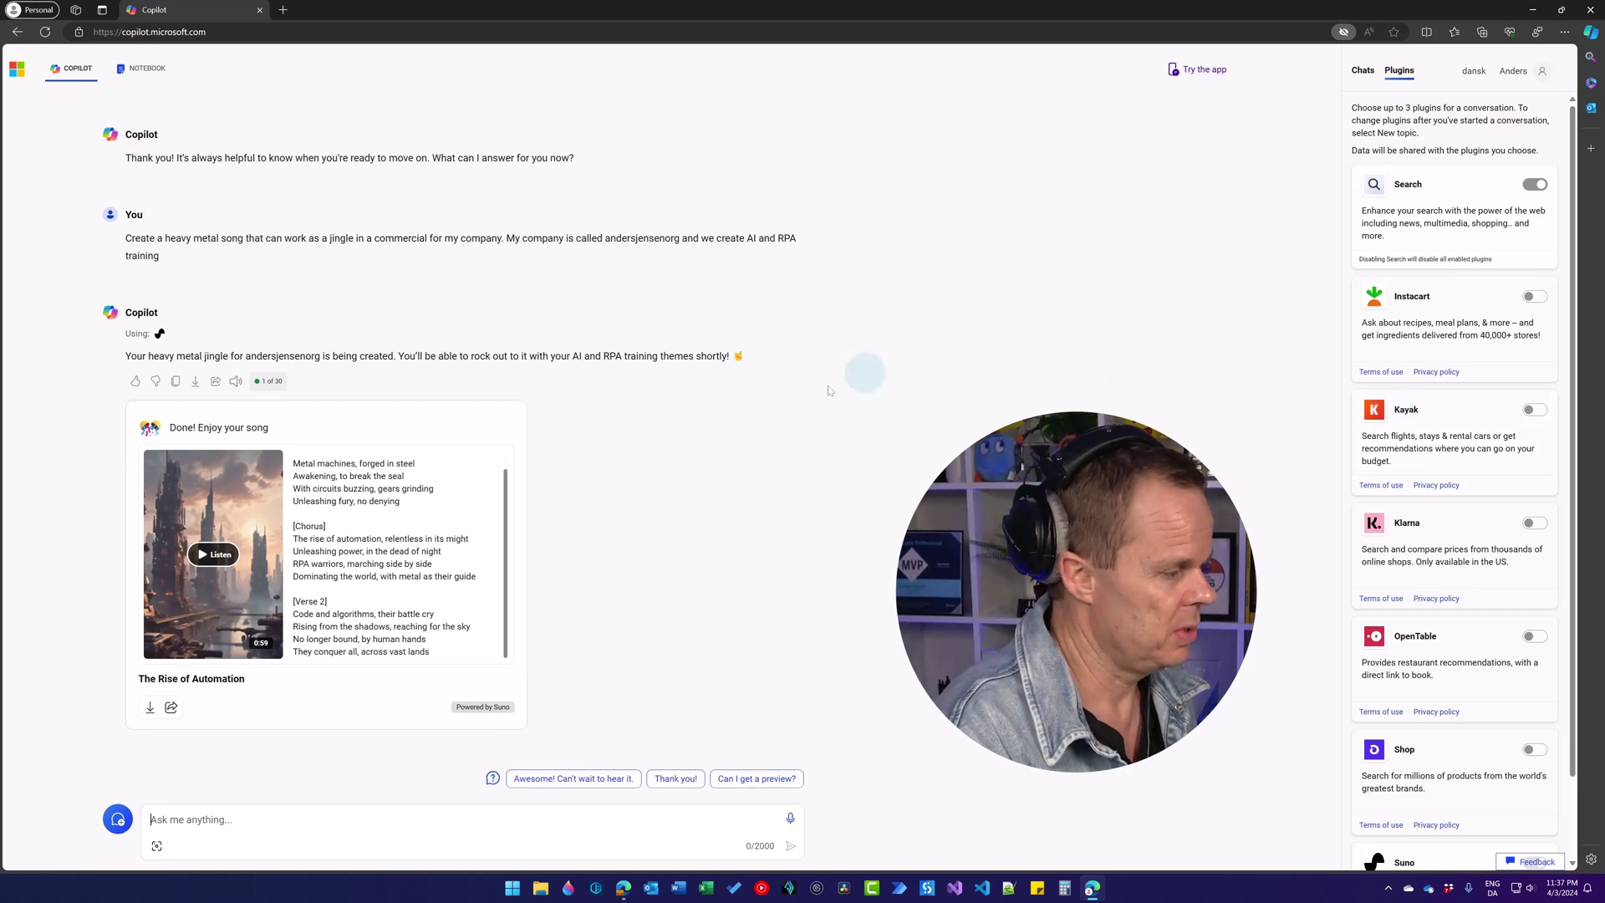
Play the opening seconds of 'The Rise of Automation', then pause it
{"action": "left_click", "coordinate": [223, 558]}
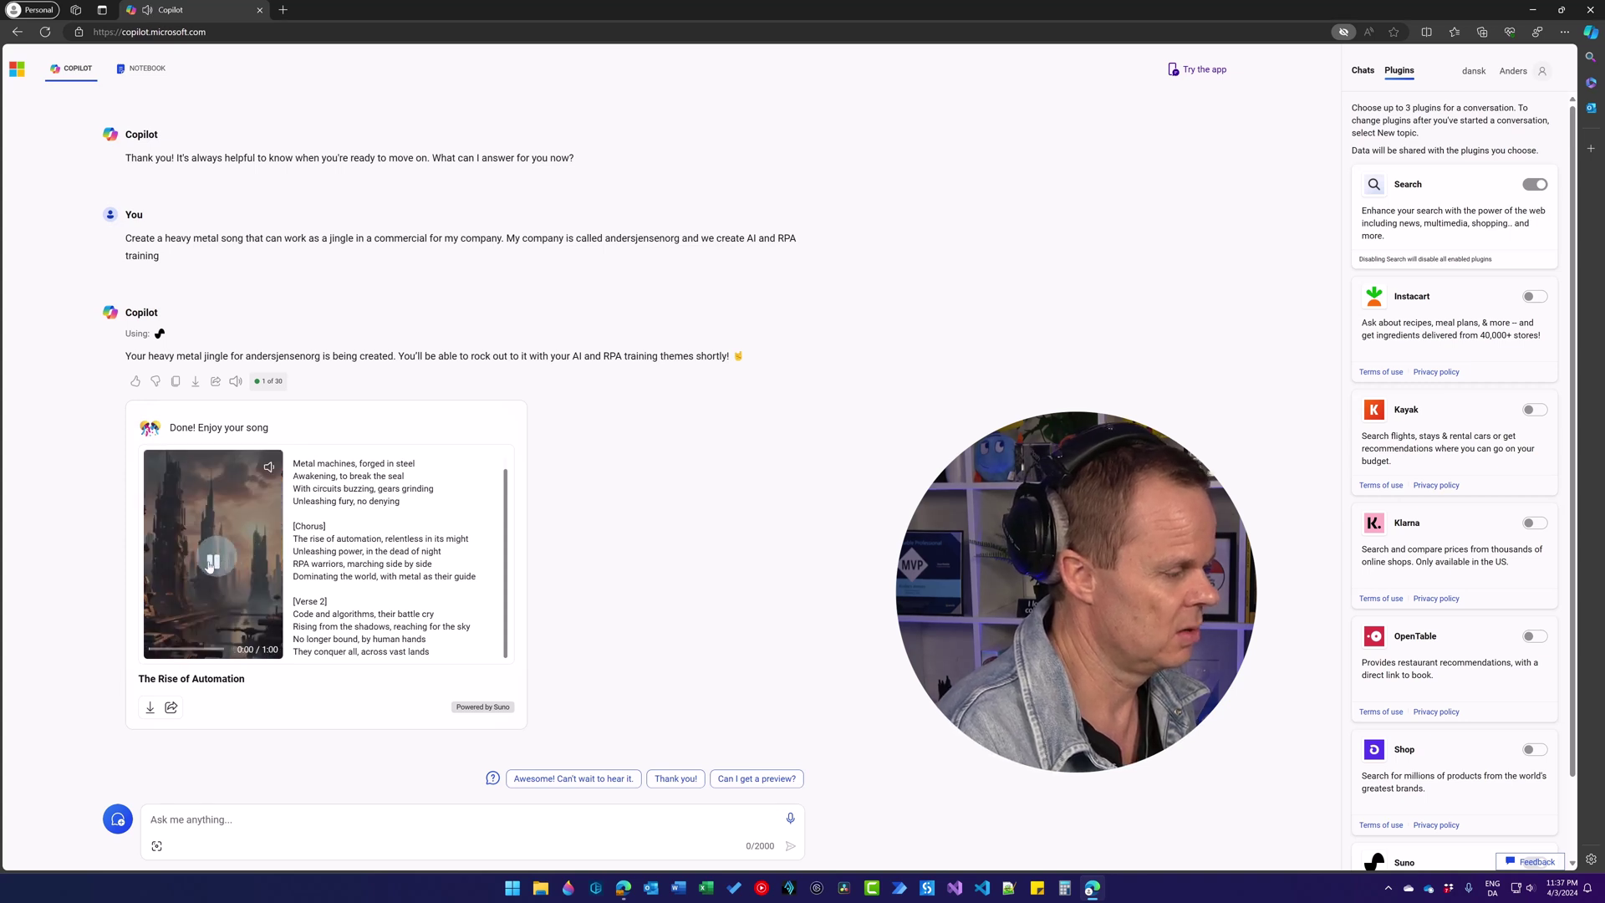
{"action": "left_click", "coordinate": [173, 652]}
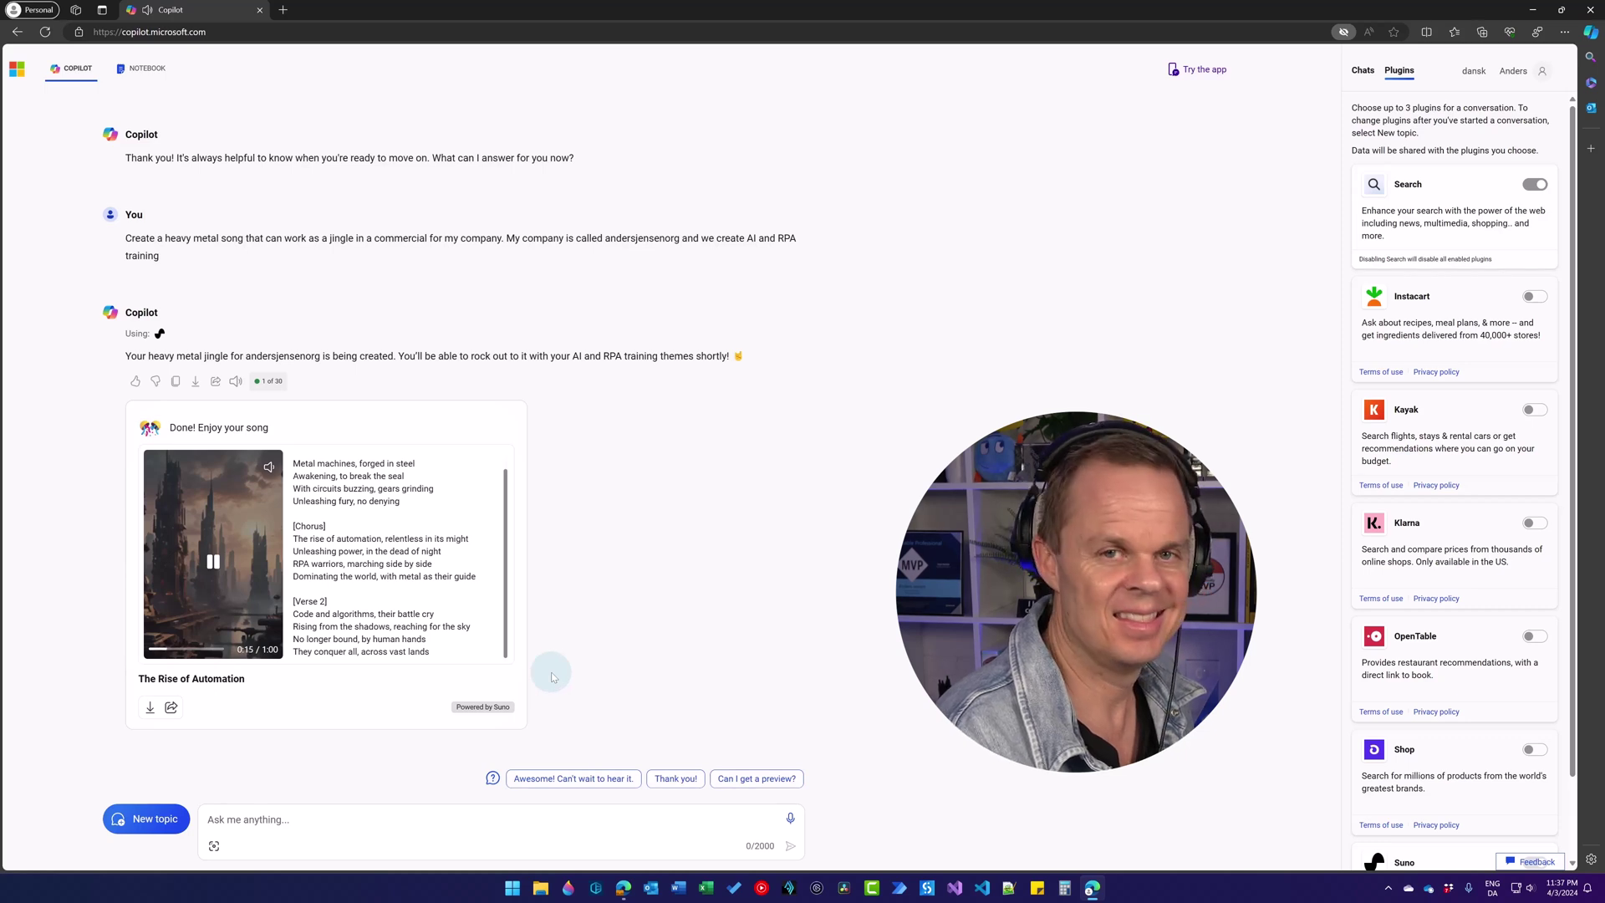
{"action": "left_click", "coordinate": [220, 573]}
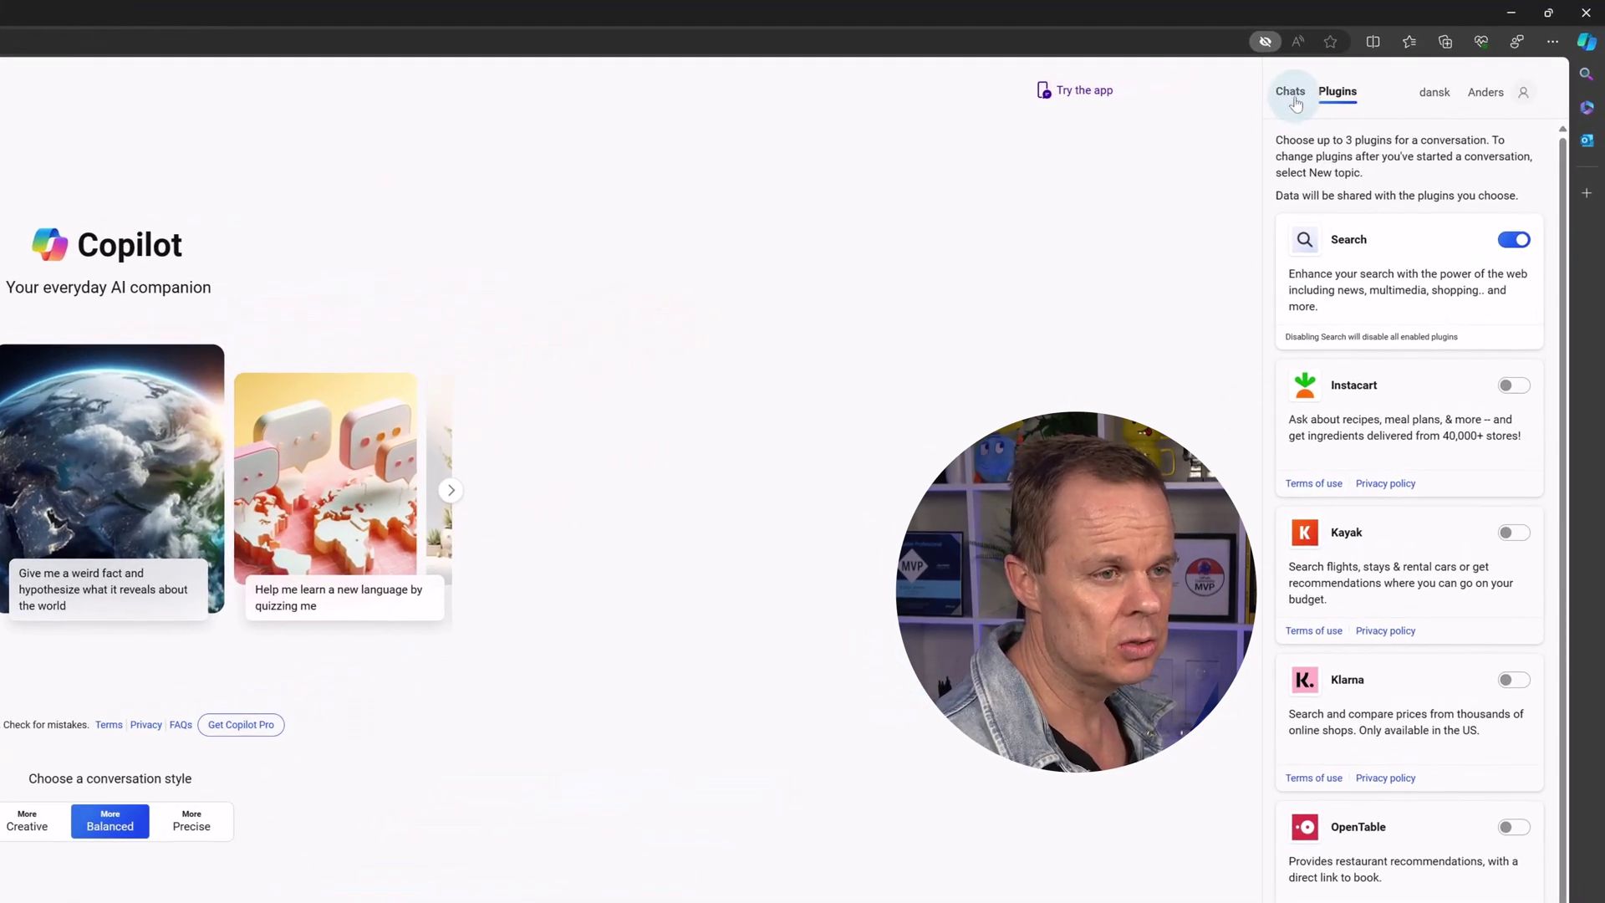
Choose Fitness trainer from the Copilot GPTs list in the Chats sidebar
{"action": "left_click", "coordinate": [1290, 93]}
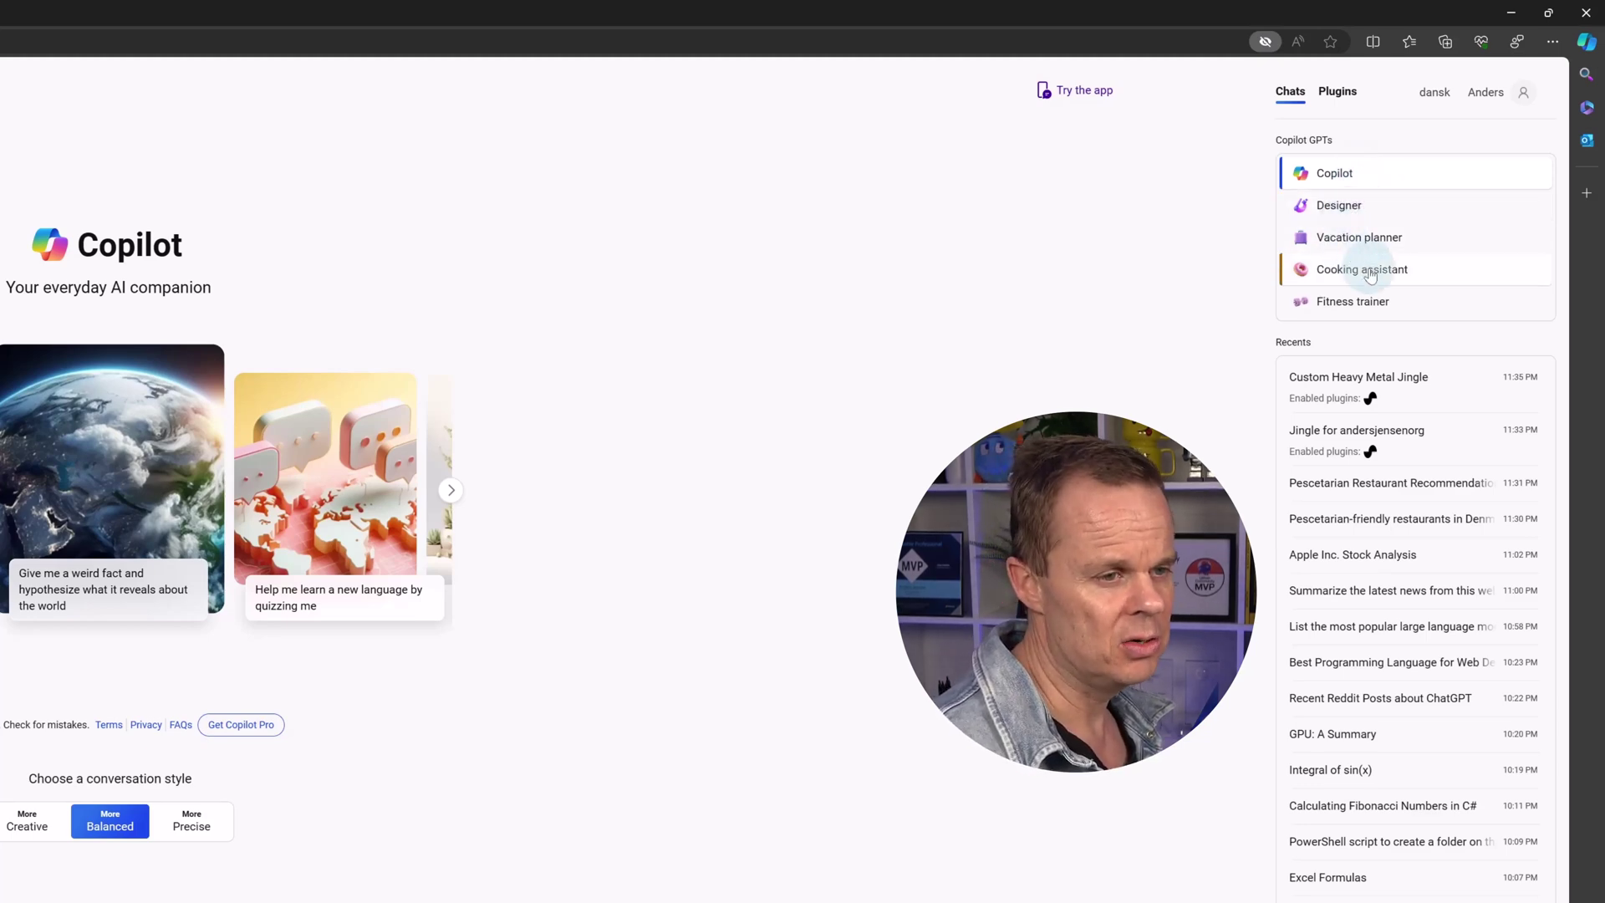
{"action": "left_click", "coordinate": [1390, 305]}
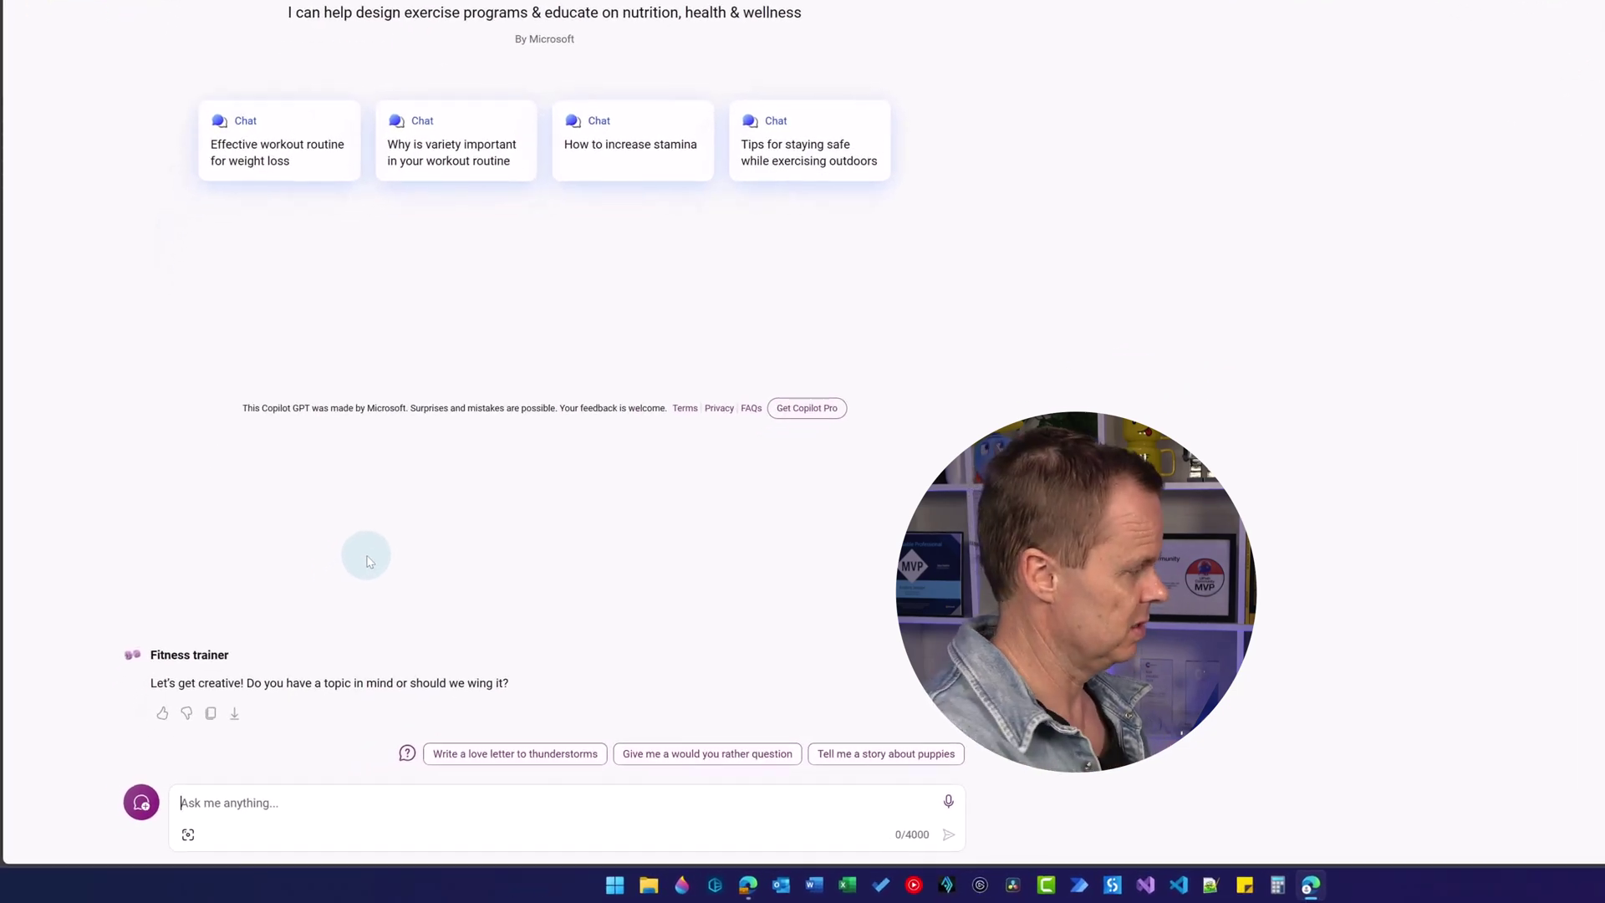
Request a two-month bodyweight plan for a beginner with 3 x 1 hour per week
{"action": "type", "text": "Create a two-month"}
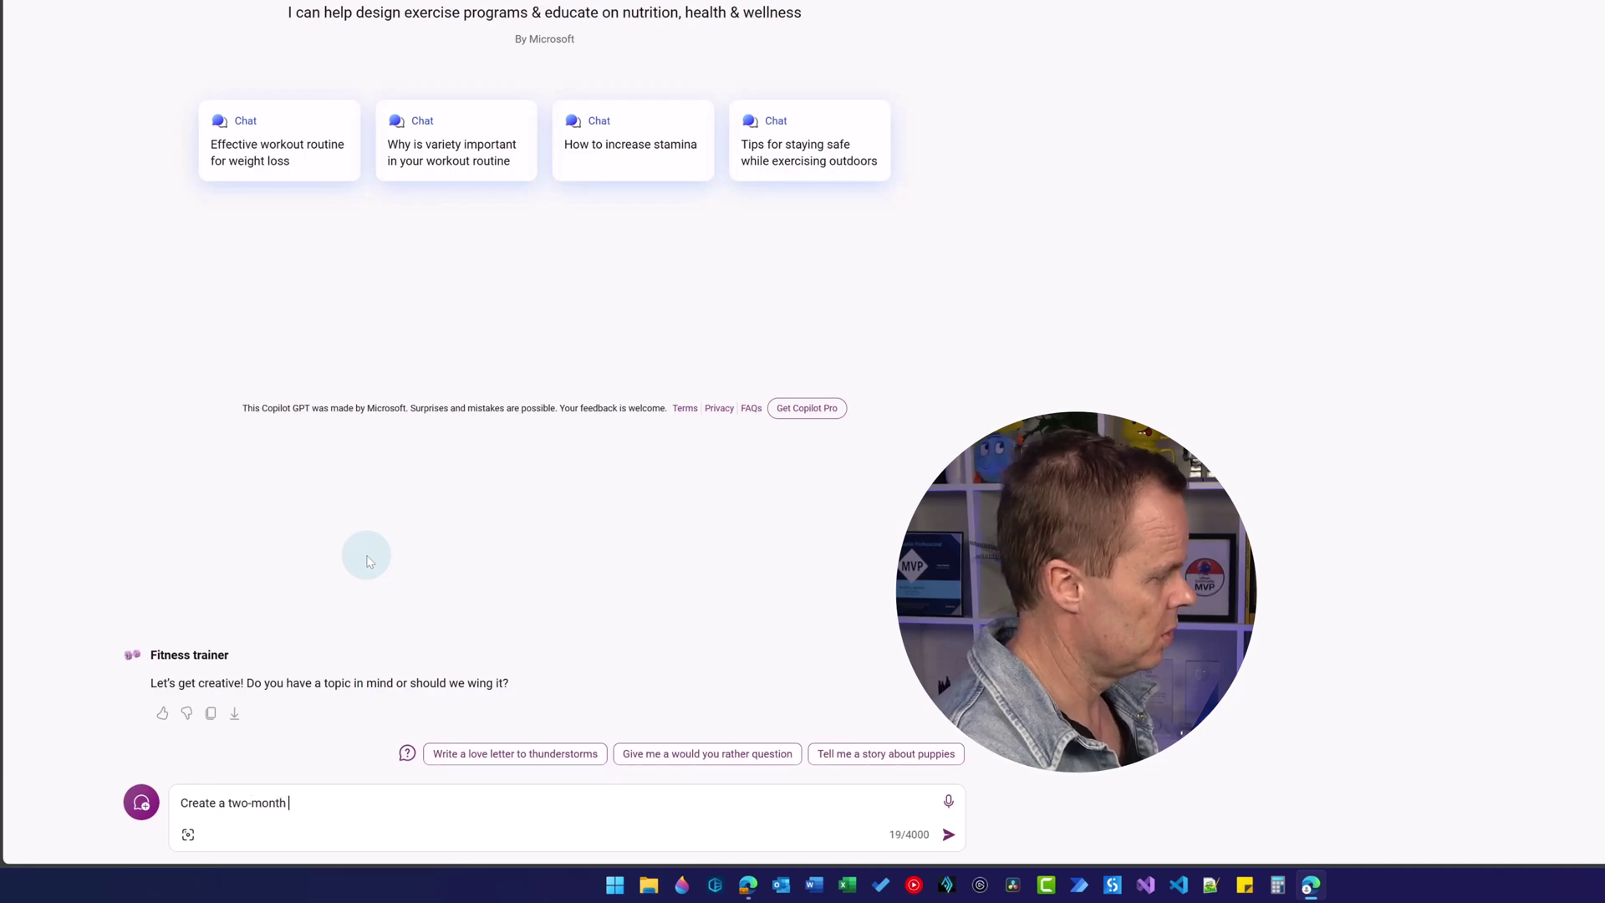
{"action": "type", "text": " bodyweight"}
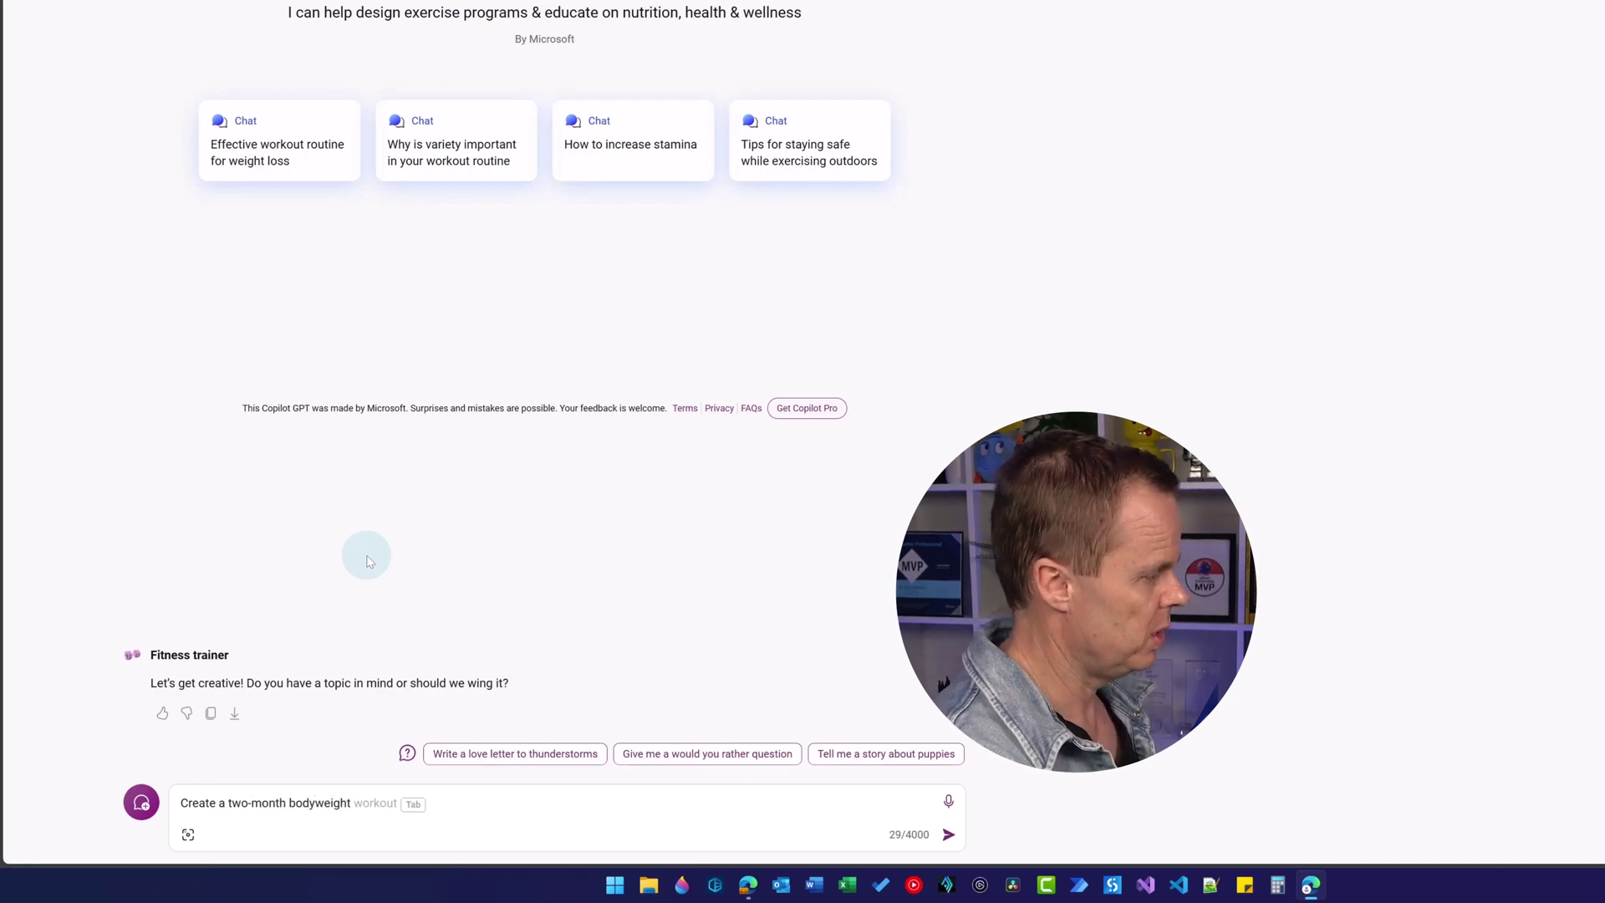
{"action": "type", "text": " fri"}
{"action": "key", "text": "BackSpace"}
{"action": "key", "text": "BackSpace"}
{"action": "key", "text": "BackSpace"}
{"action": "key", "text": "BackSpace"}
{"action": "key", "text": "BackSpace"}
{"action": "key", "text": "BackSpace"}
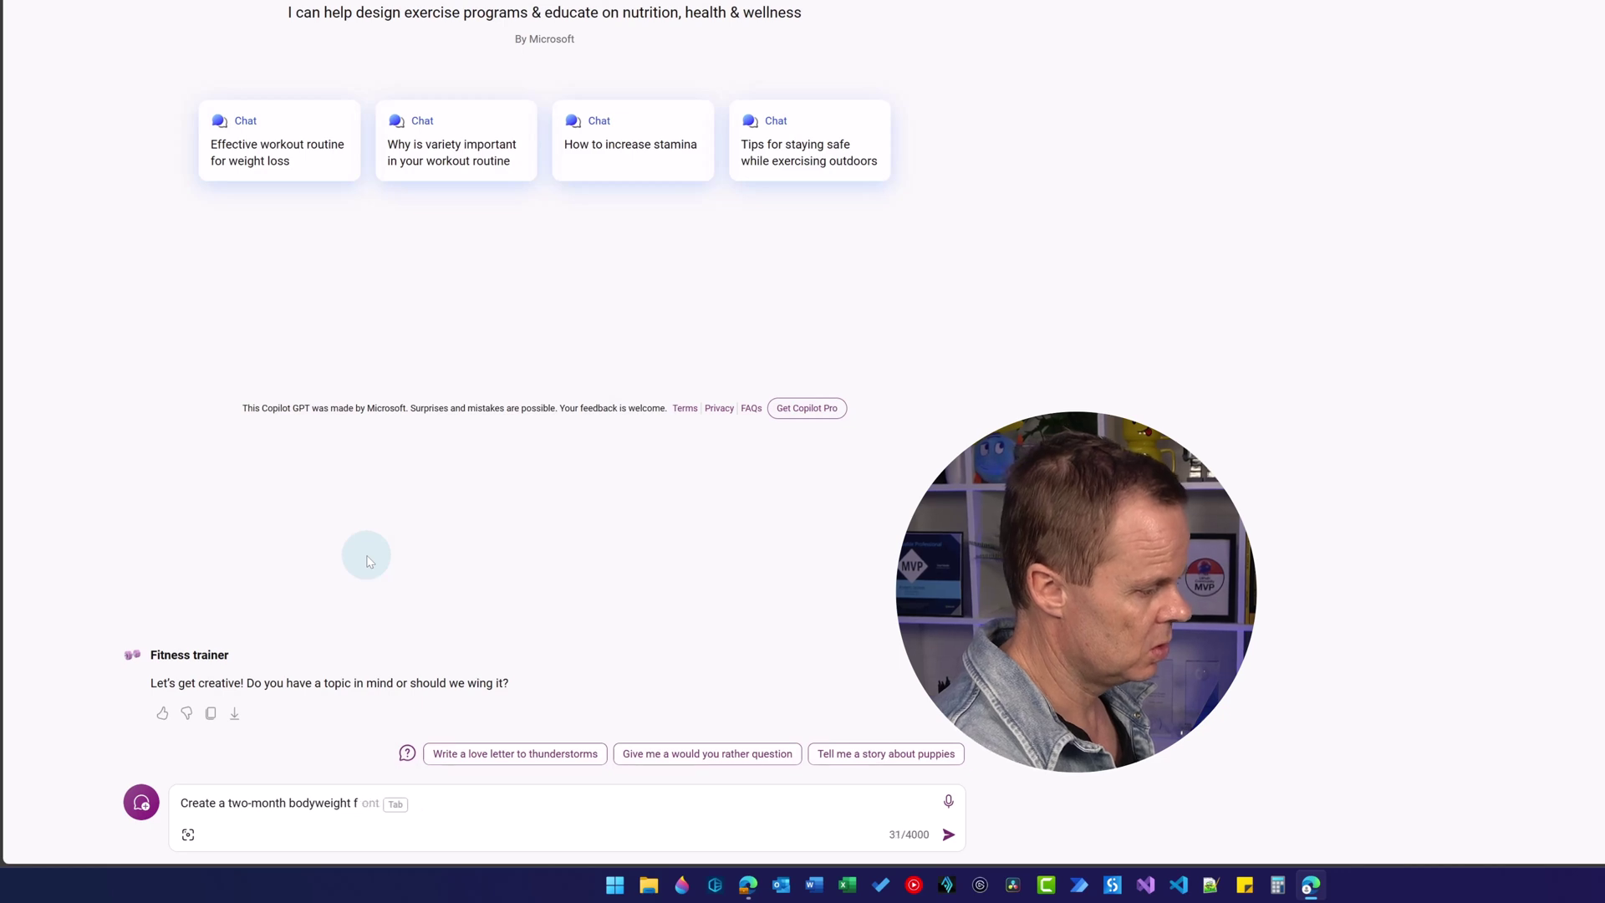
{"action": "type", "text": "itness trainin"}
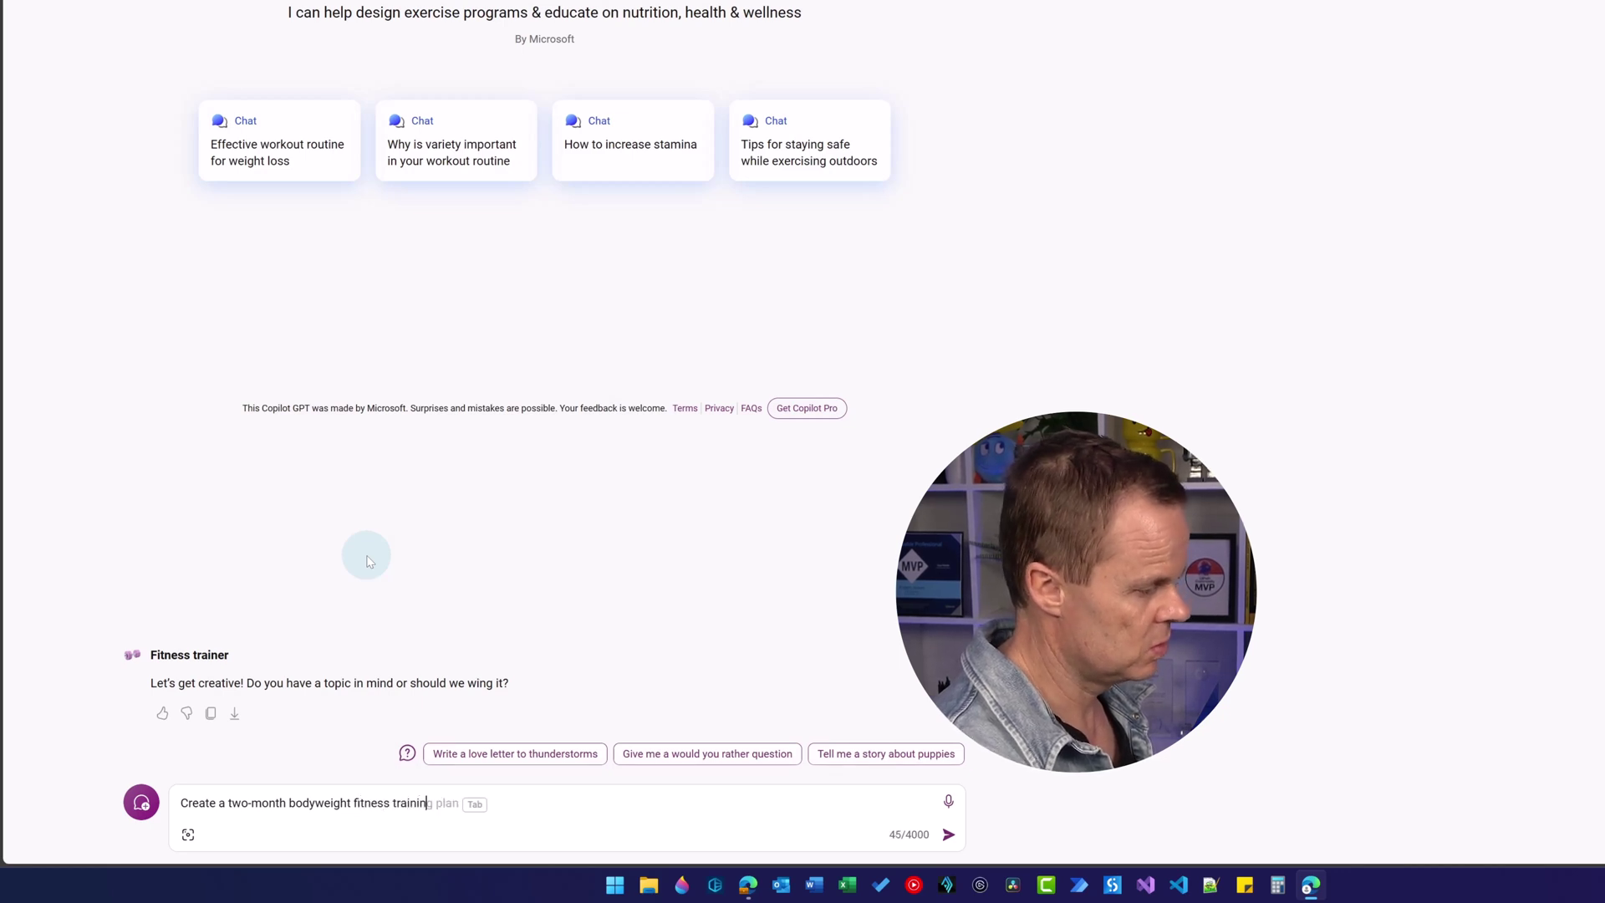
{"action": "type", "text": "g plan for "}
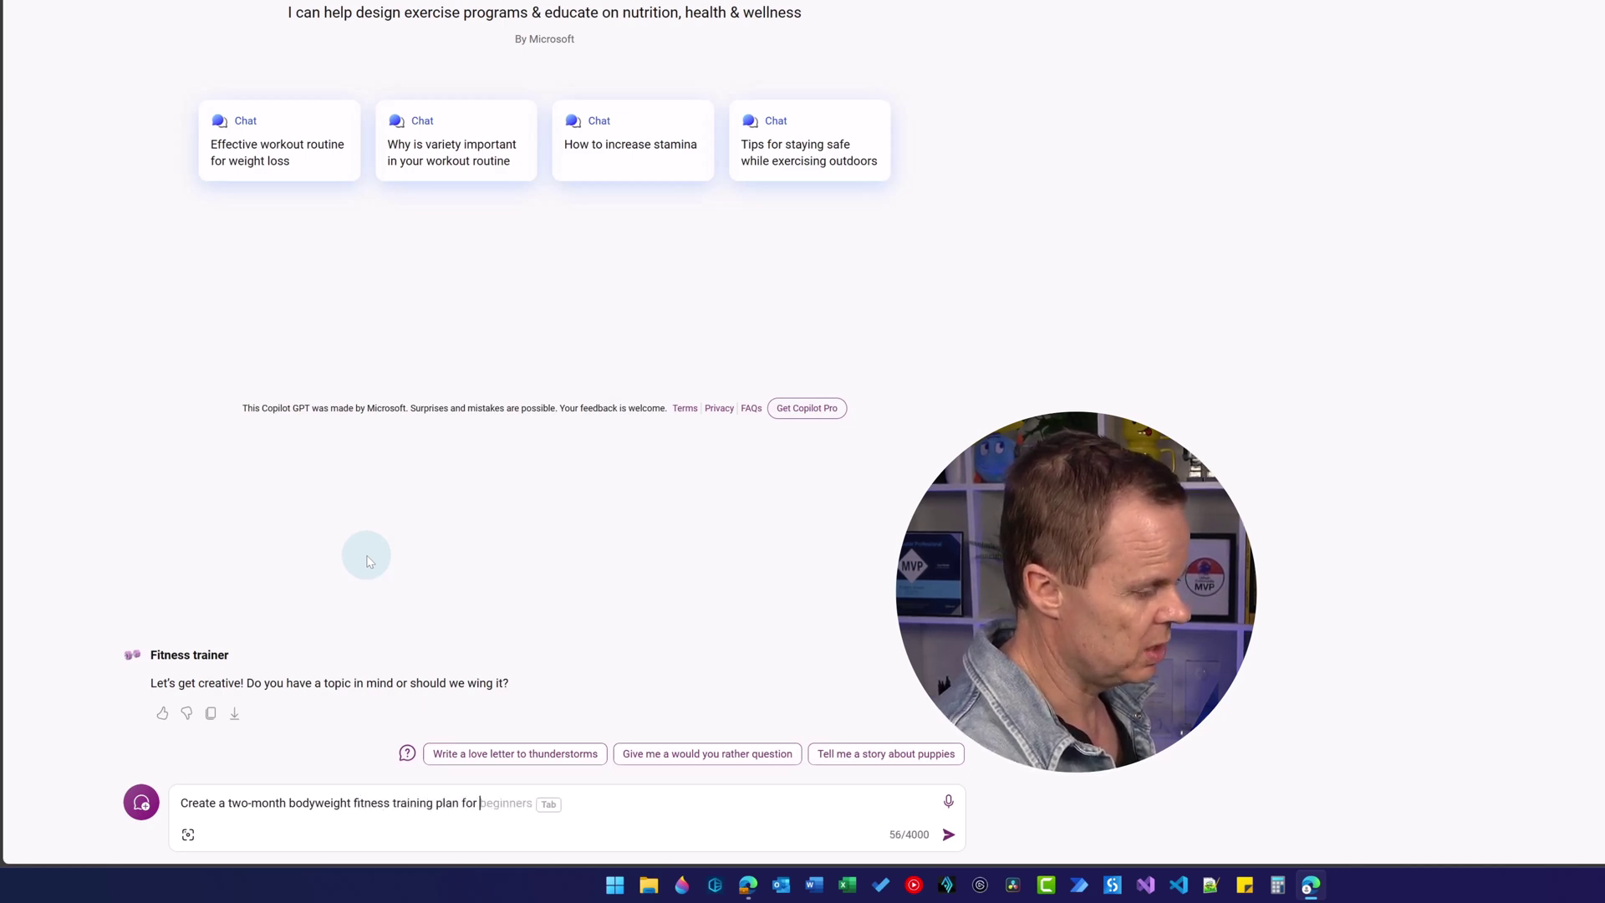
{"action": "type", "text": "me:"}
{"action": "key", "text": "shift+Return"}
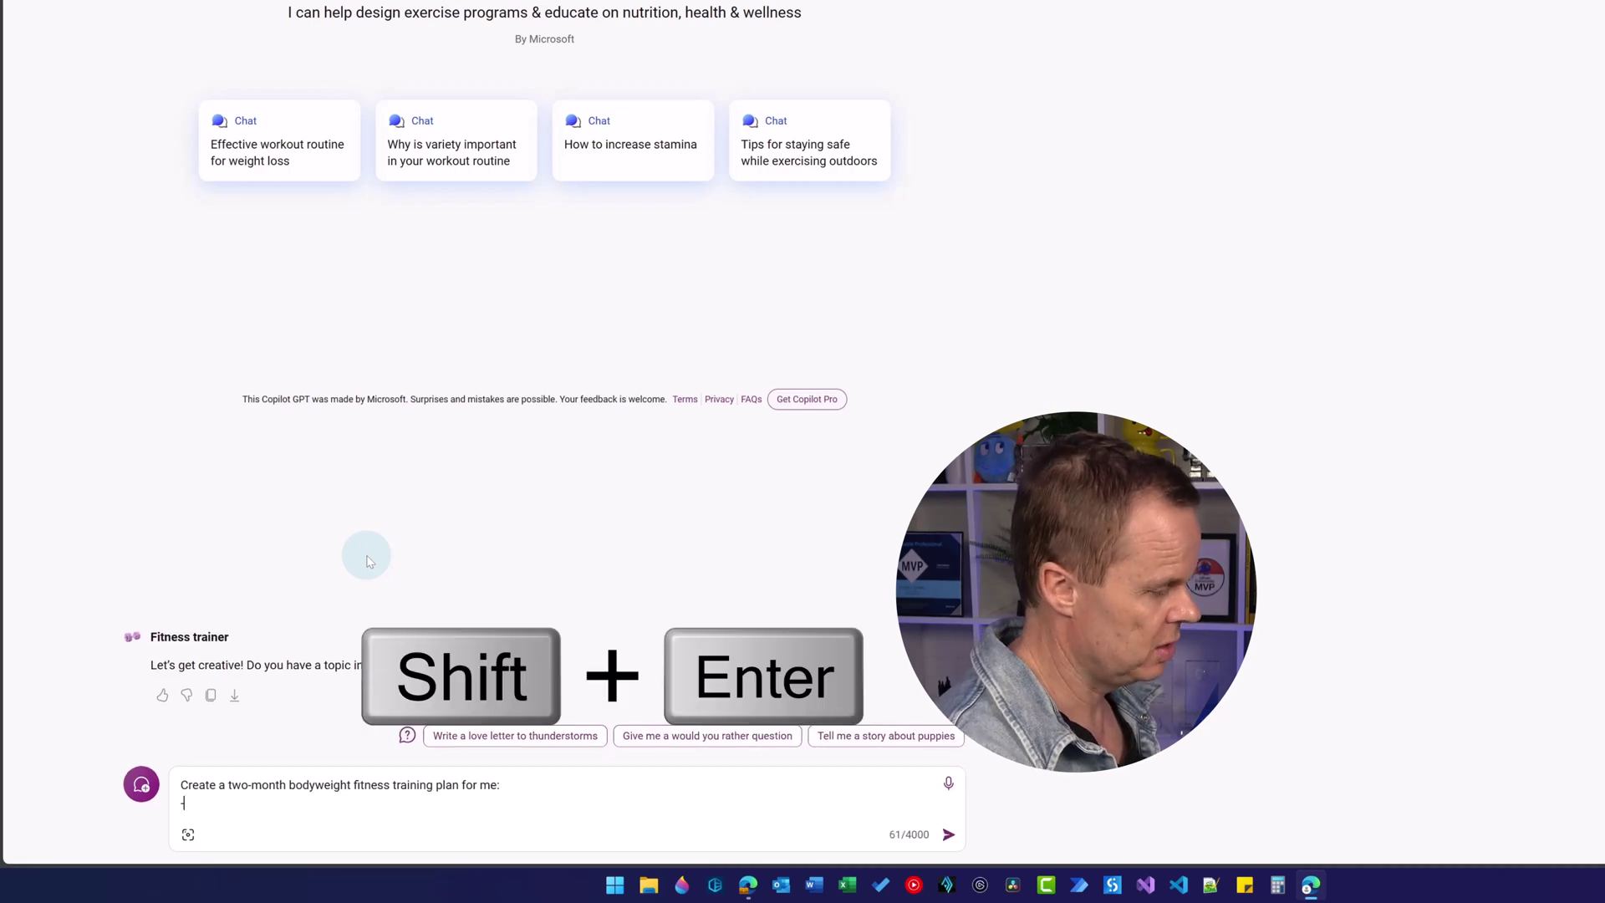
{"action": "type", "text": "- I'"}
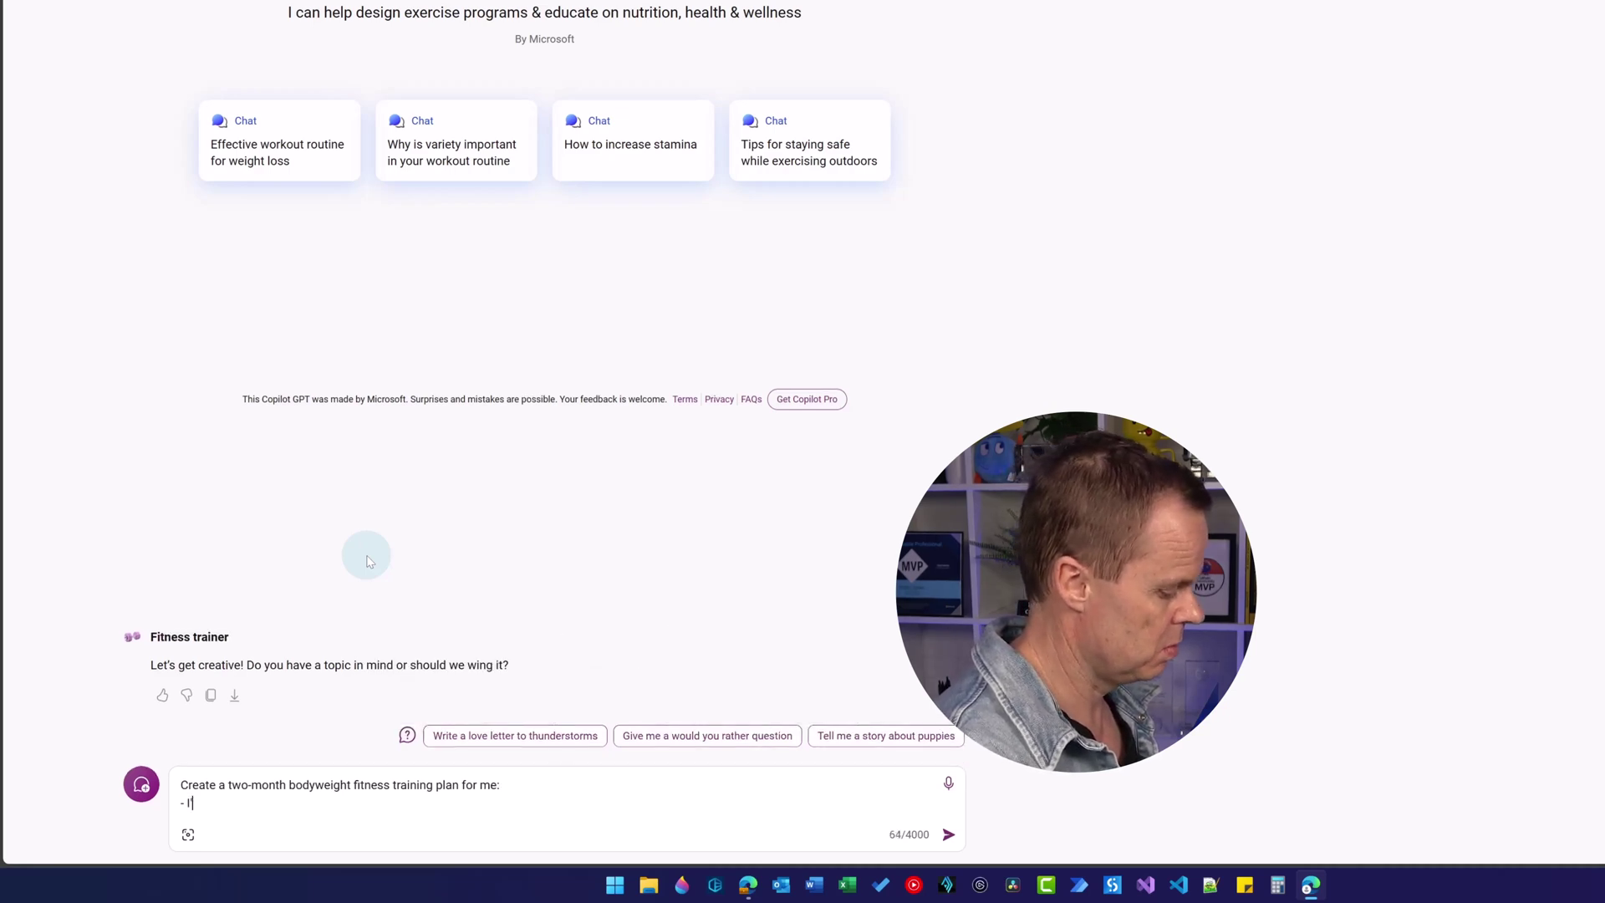
{"action": "type", "text": "m a beginner"}
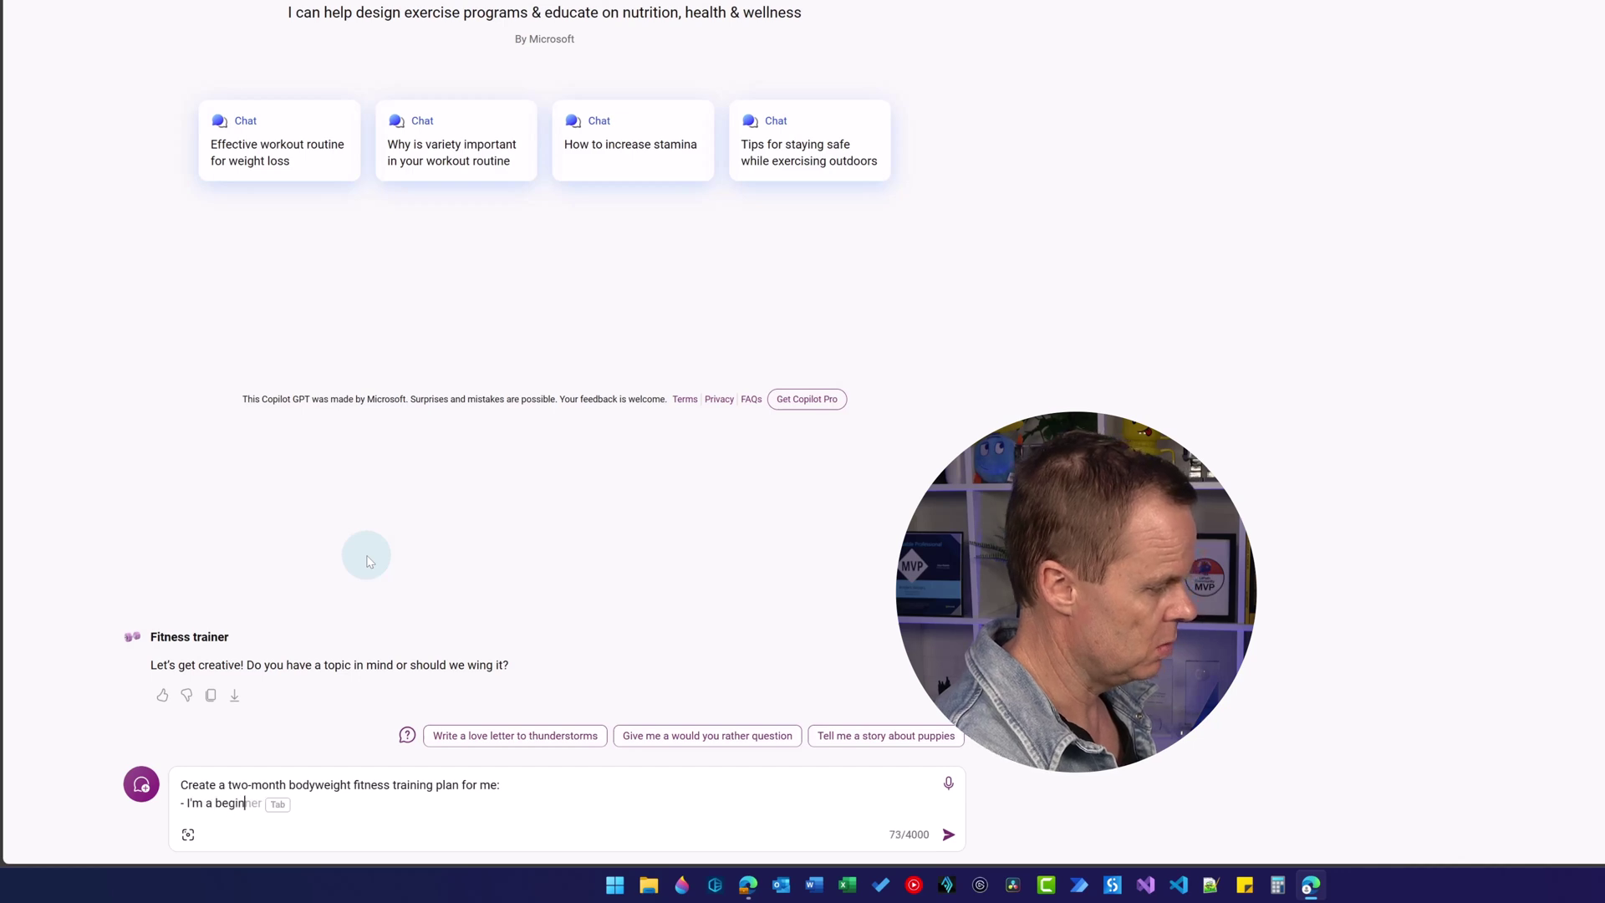
{"action": "key", "text": "shift+Return"}
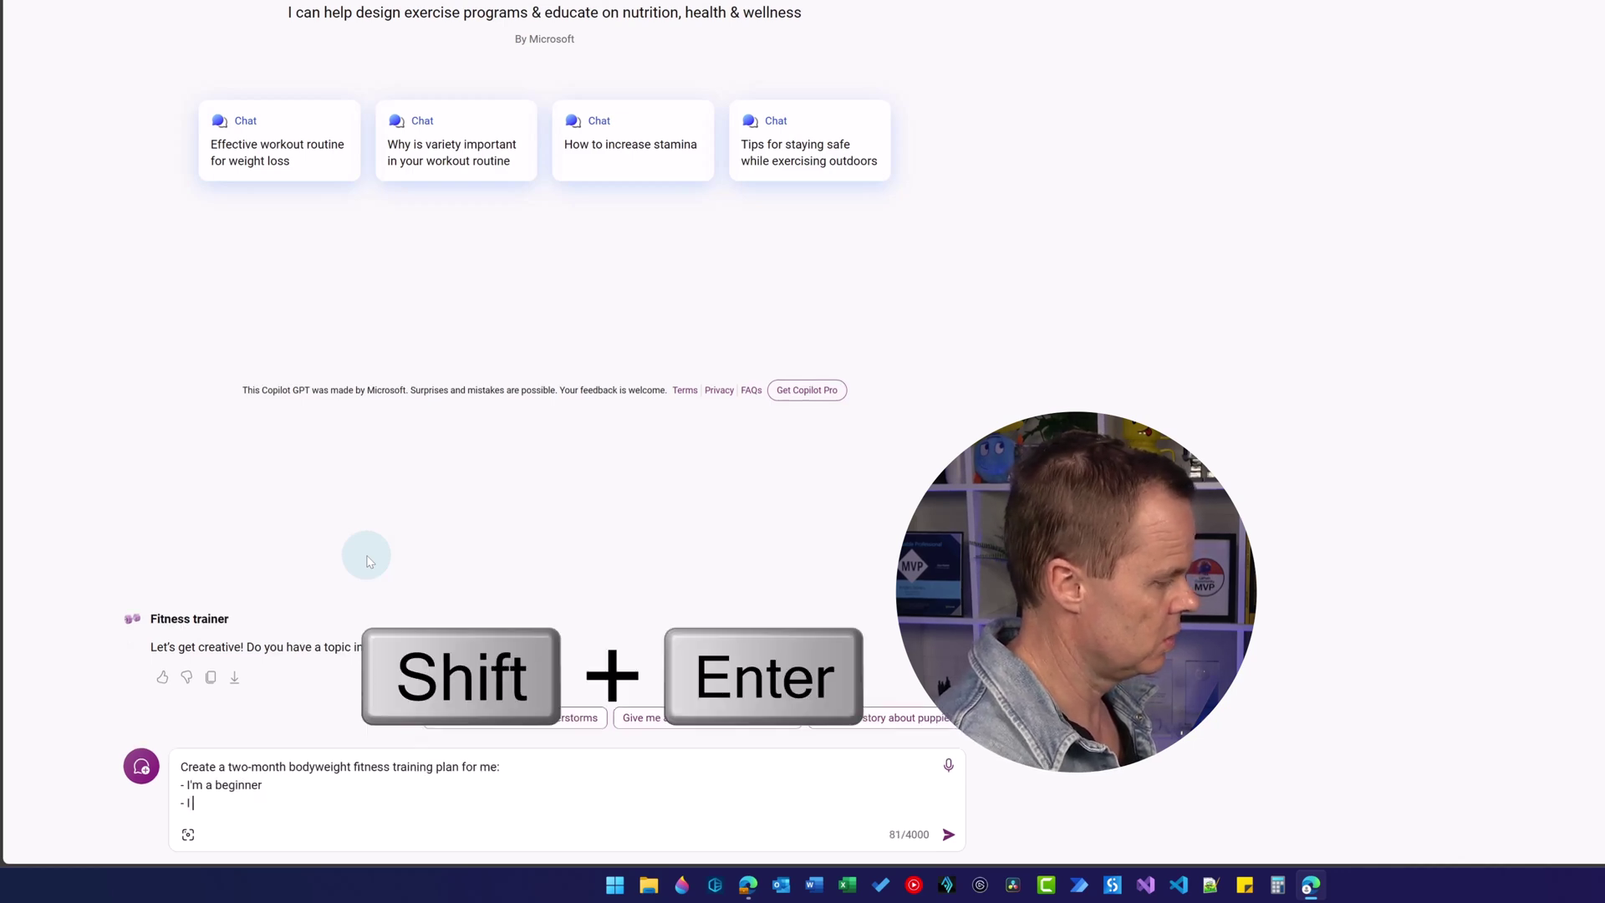
{"action": "type", "text": "- I have 3 x 1 hour per w"}
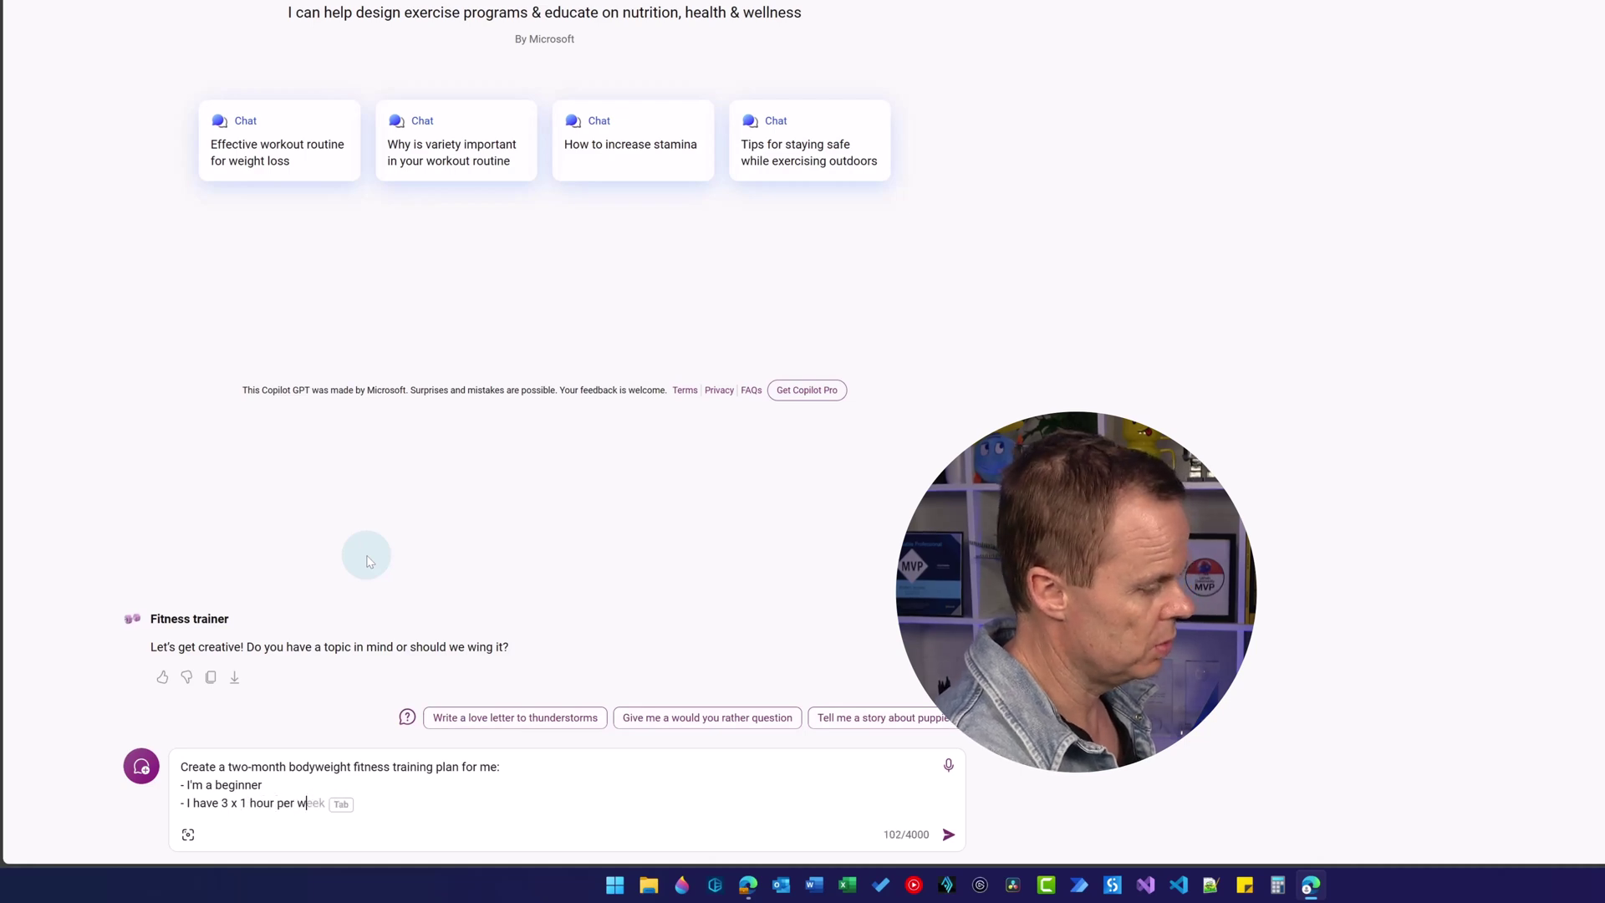
{"action": "type", "text": "eek"}
{"action": "key", "text": "Return"}
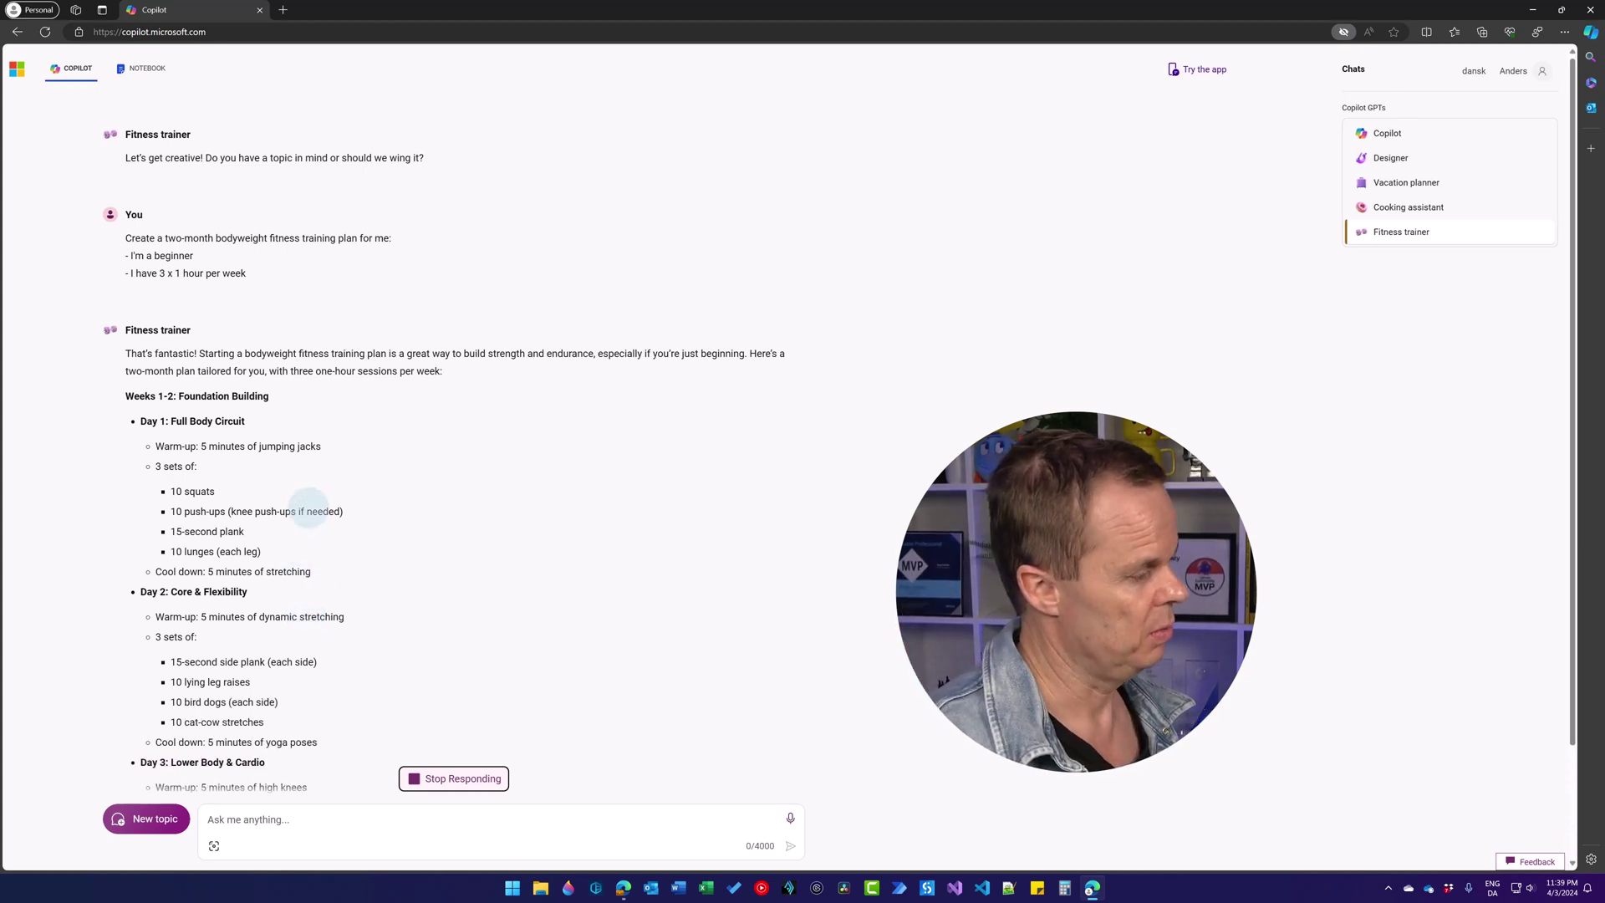
Scroll down to follow the streaming plan through Day 3: Lower Body & Cardio
{"action": "scroll", "coordinate": [293, 535], "scroll_direction": "down", "scroll_amount": 3}
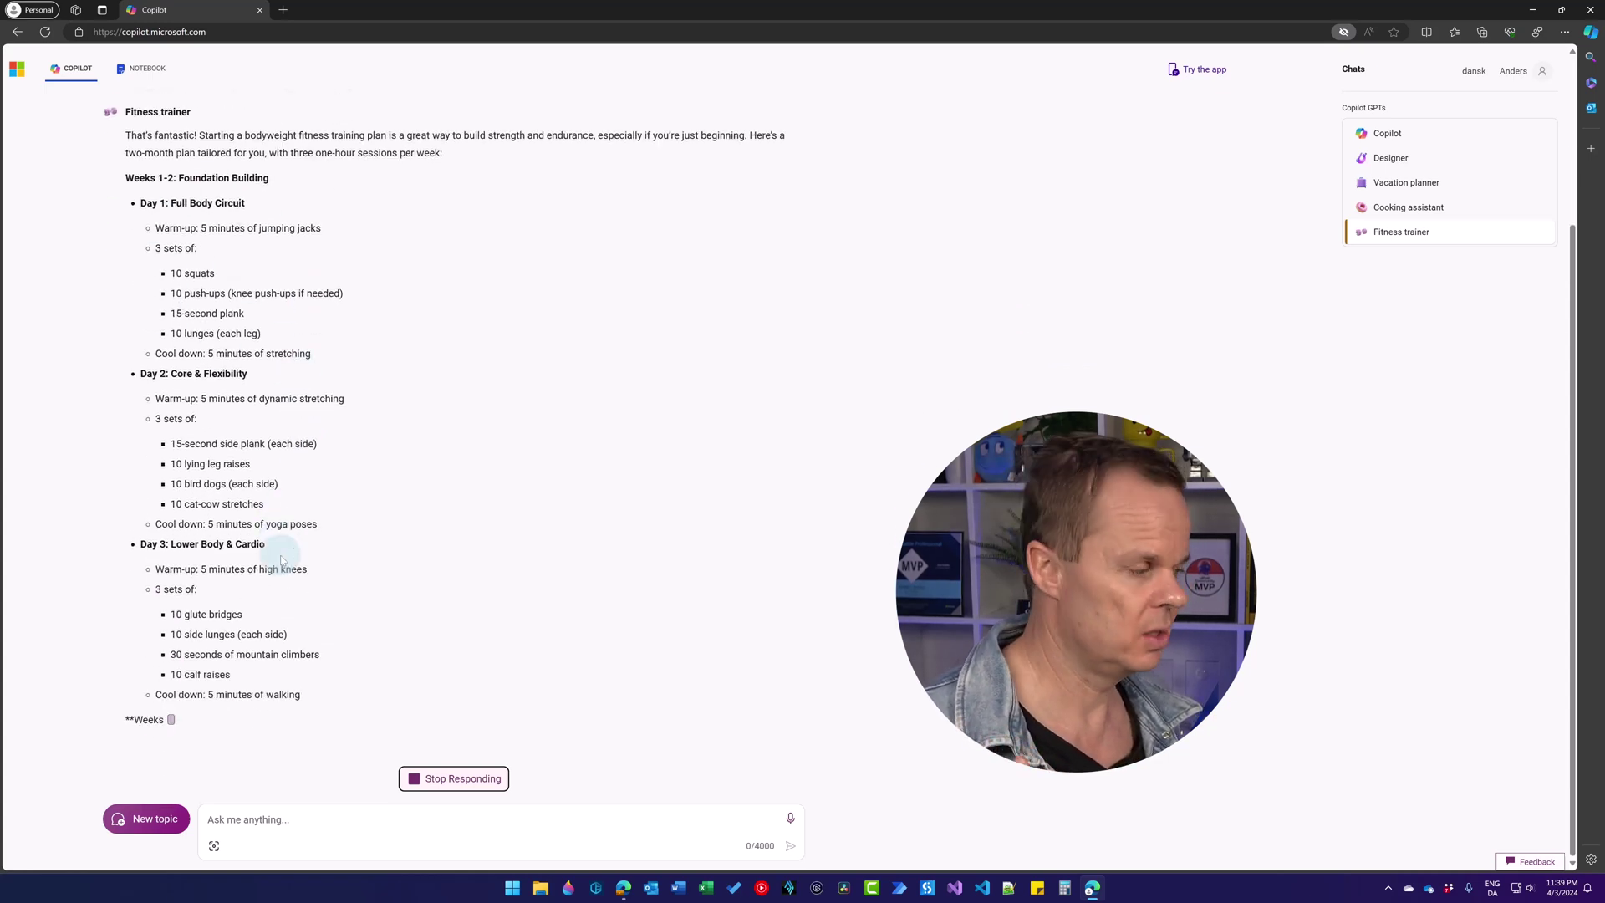